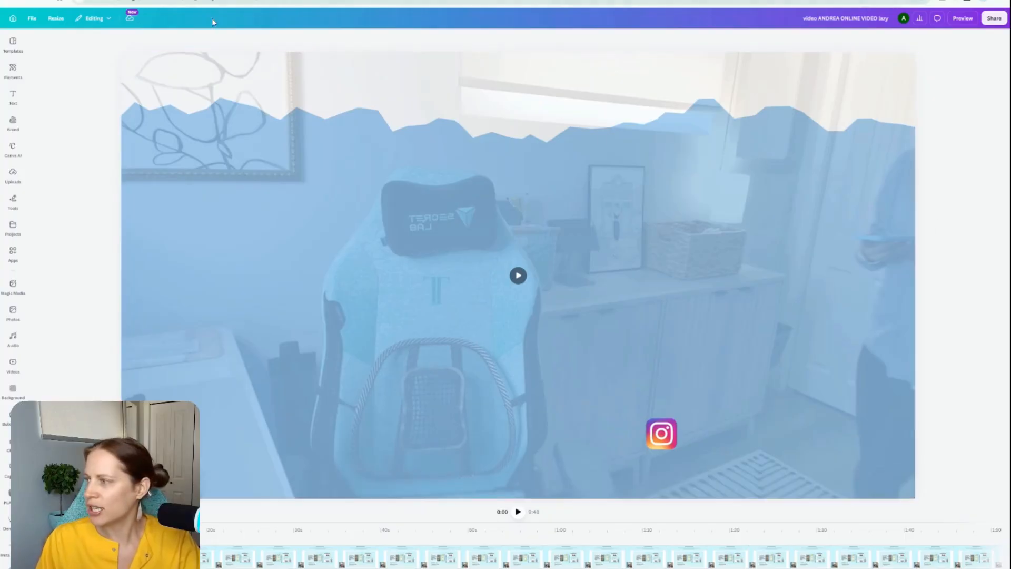
Step: Display the uploaded videos, then select the Dentalelle Tutoring screen-recording clip after the intro on the timeline and look through its later part
click(18, 182)
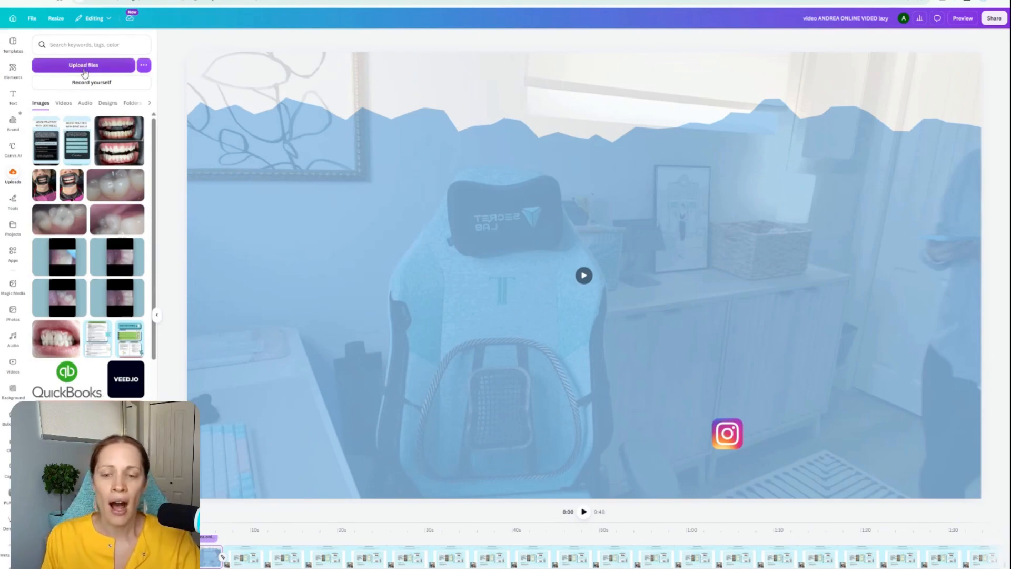
click(63, 103)
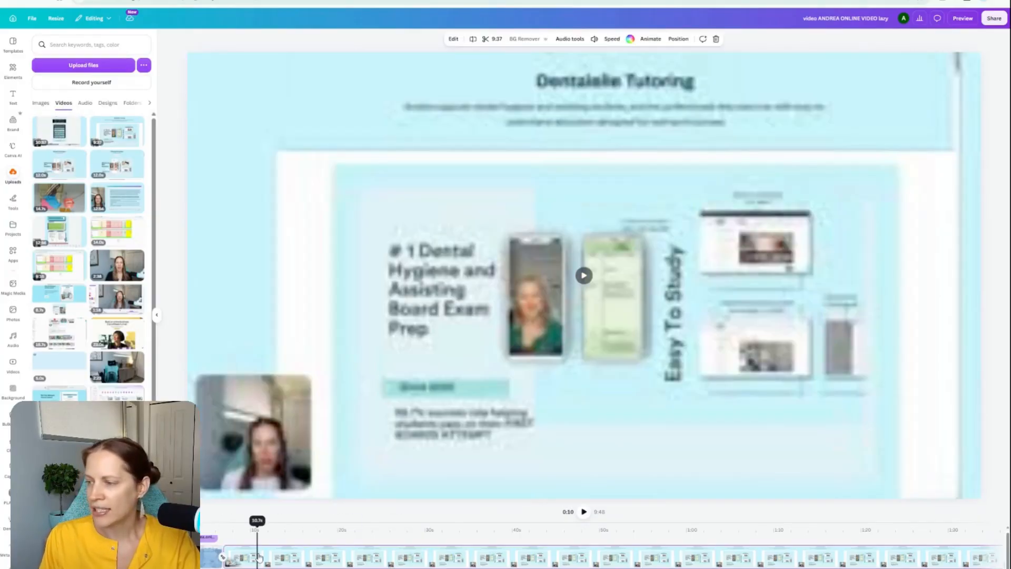
click(258, 557)
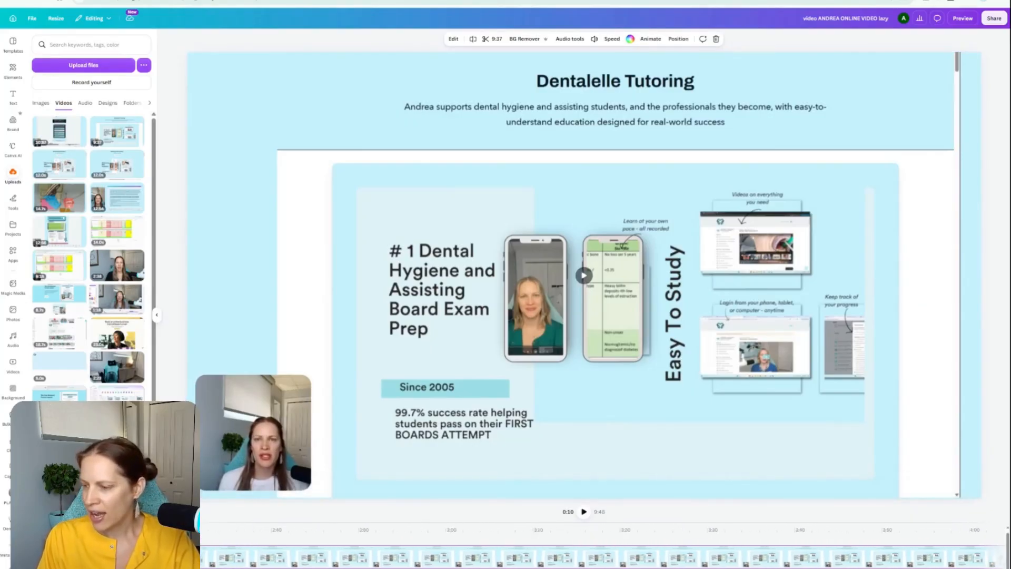
scroll(871, 544, right, 15)
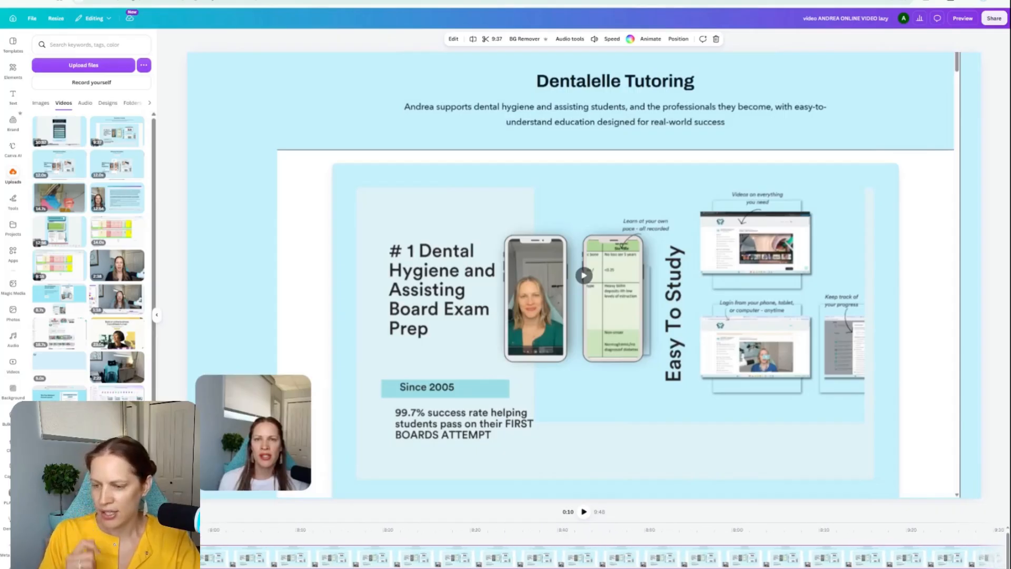
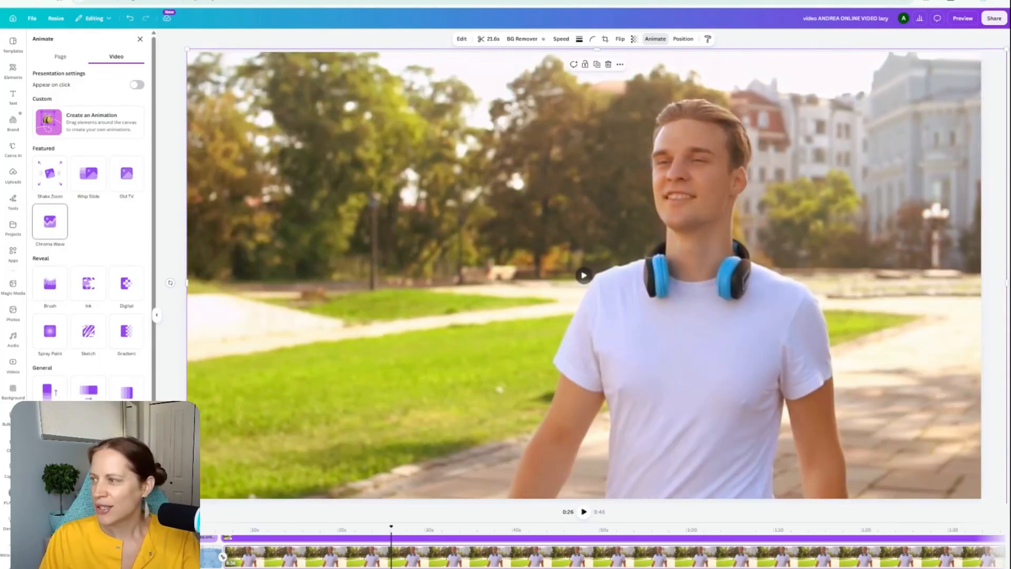
Step: Apply the Chroma Wave animation on both enter and exit to the headphones clip, lower its speed and play it back
click(51, 224)
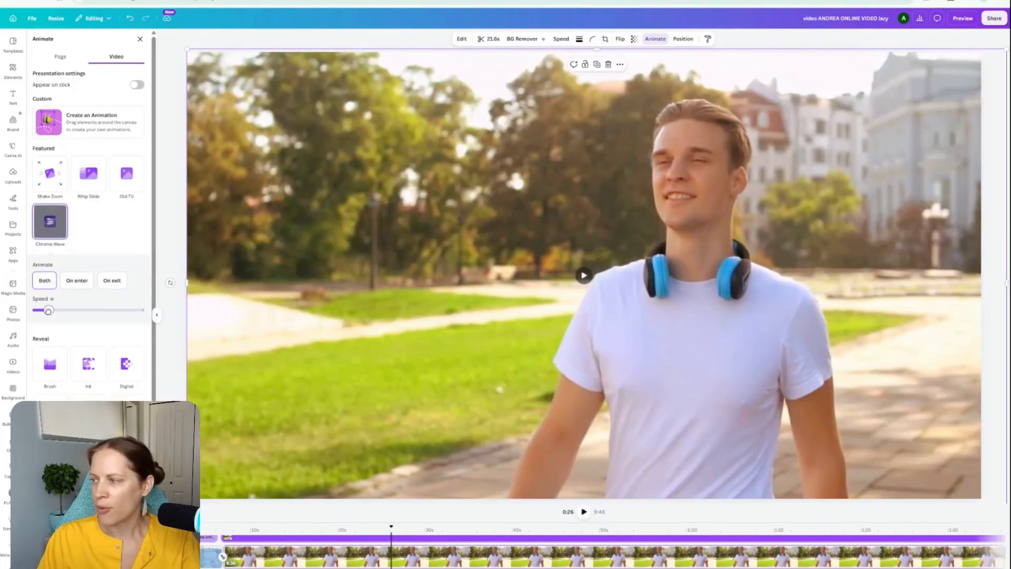
drag(48, 311, 40, 311)
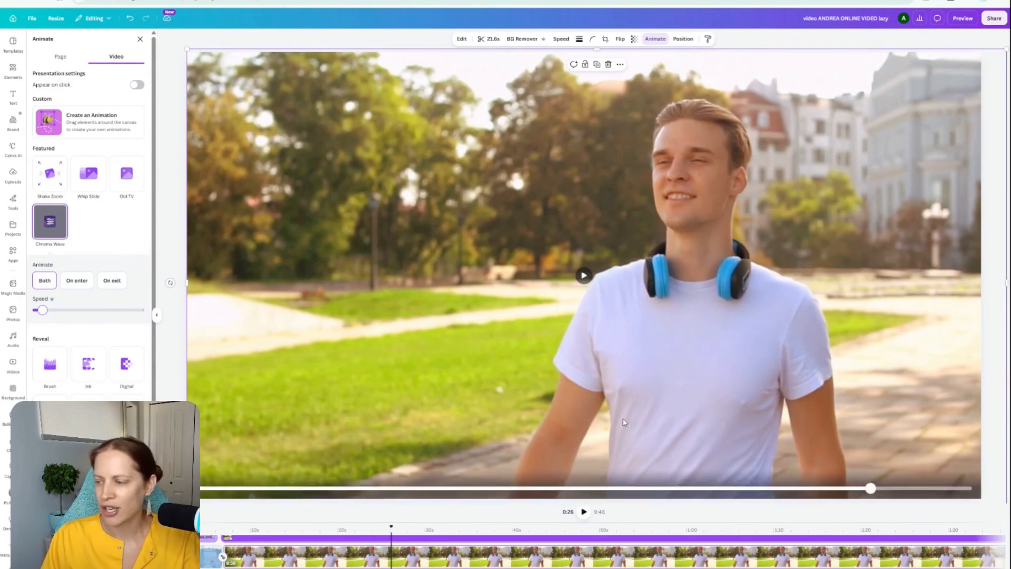
click(585, 514)
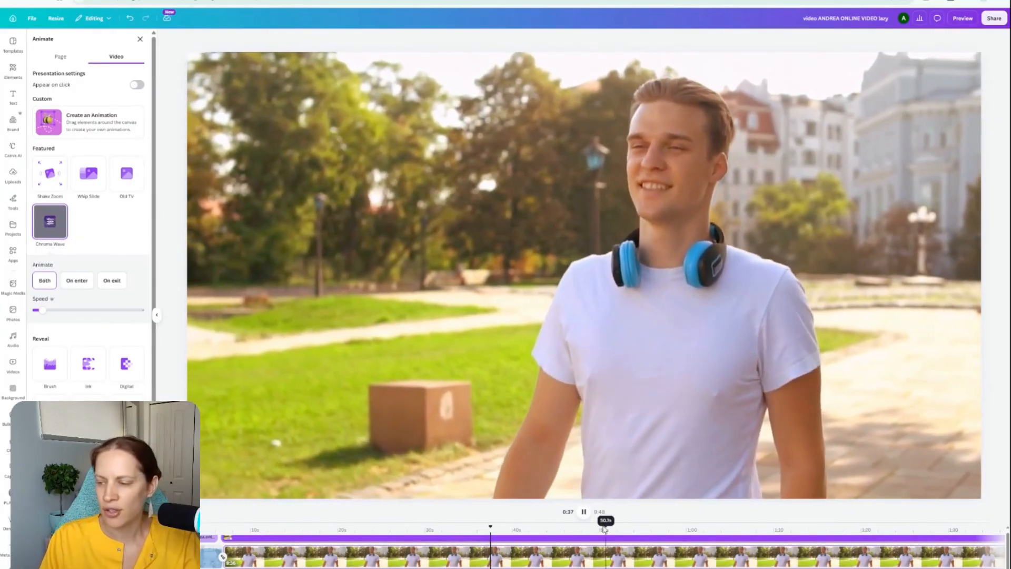
click(583, 513)
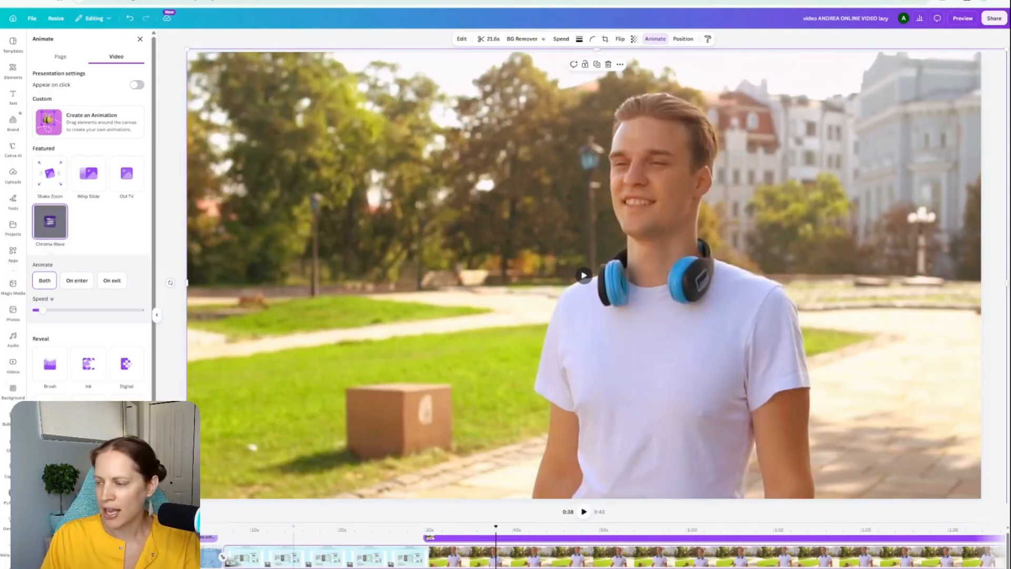
Step: Trim the end of the headphones clip on the timeline to a duration of 8.3 seconds and play back the result
scroll(295, 558, right, 5)
scroll(600, 556, right, 20)
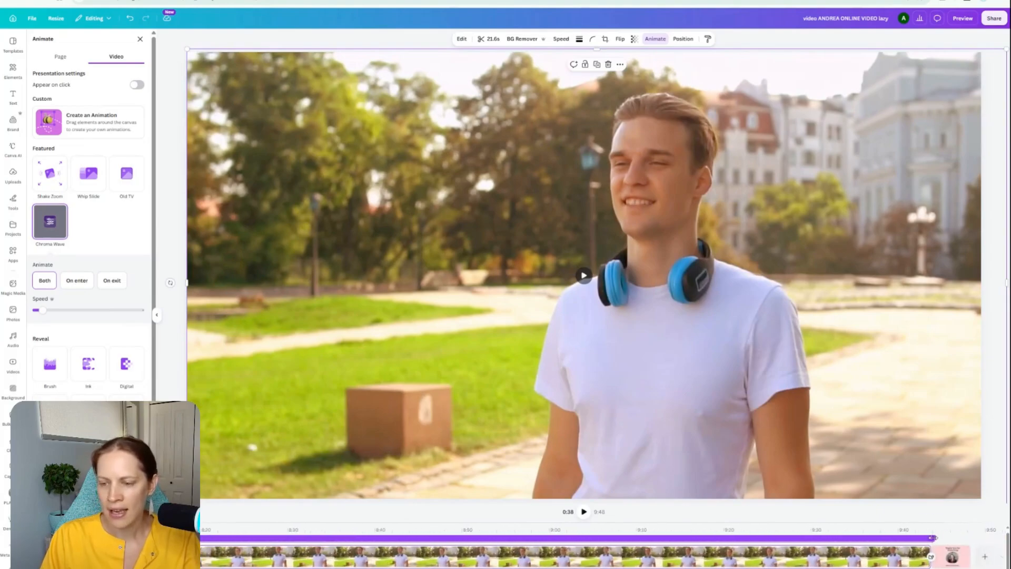
drag(933, 537, 300, 536)
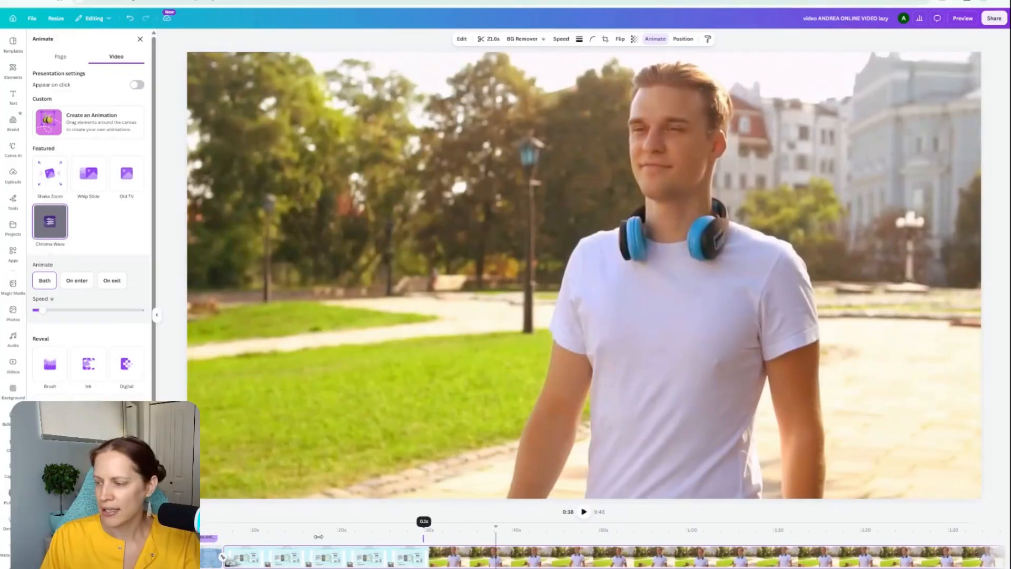
drag(490, 536, 493, 536)
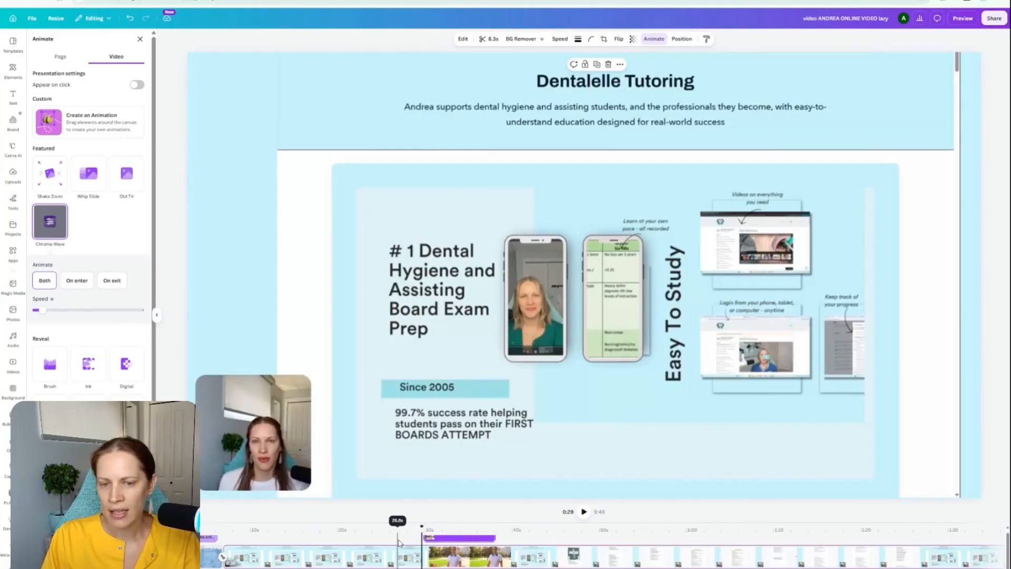
click(583, 513)
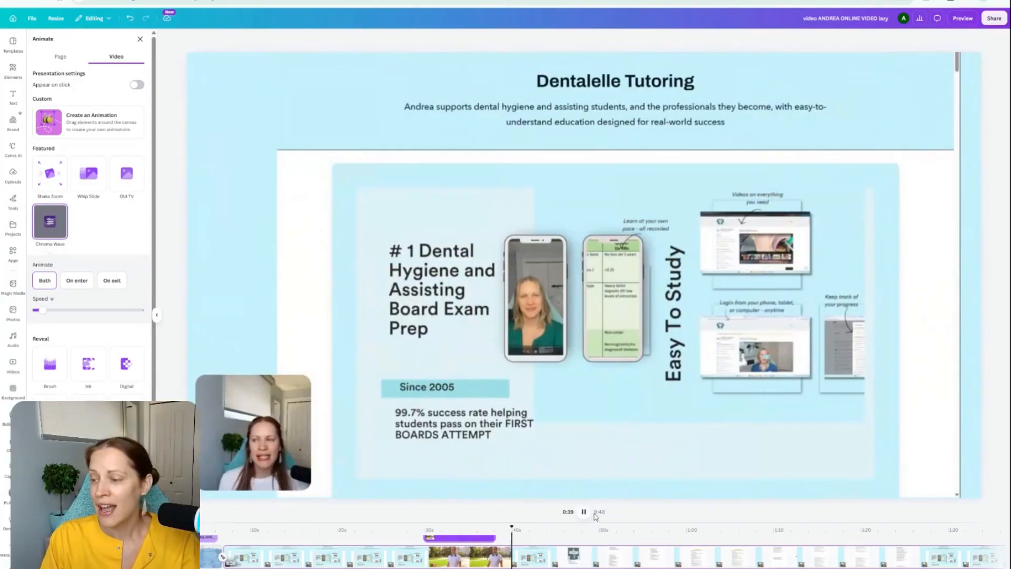
click(583, 513)
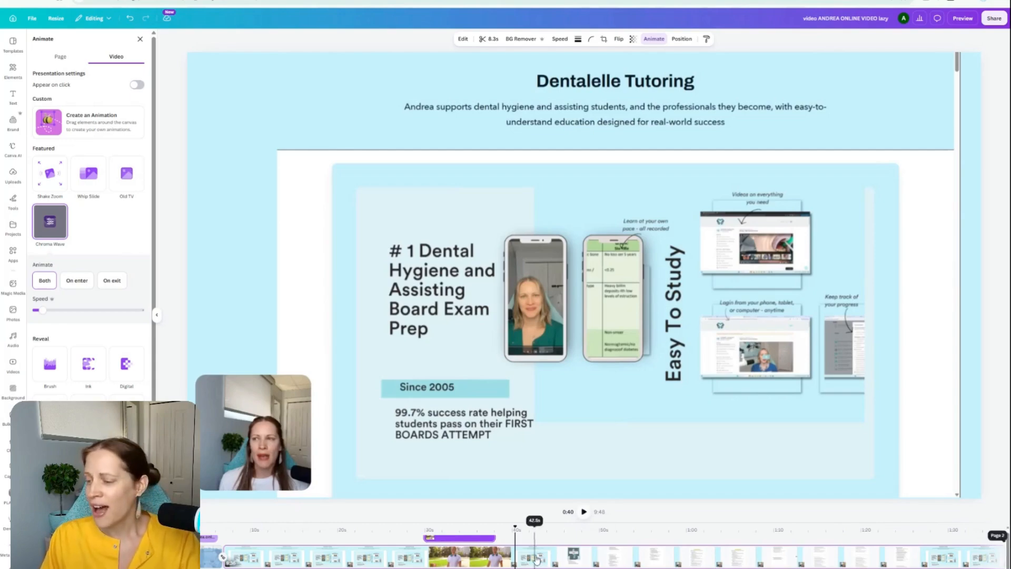
Step: At about 1:51 in the video, add the uploaded QuickBooks logo, shrink it and place it in the blank area beside the document
scroll(298, 559, right, 5)
scroll(463, 556, right, 5)
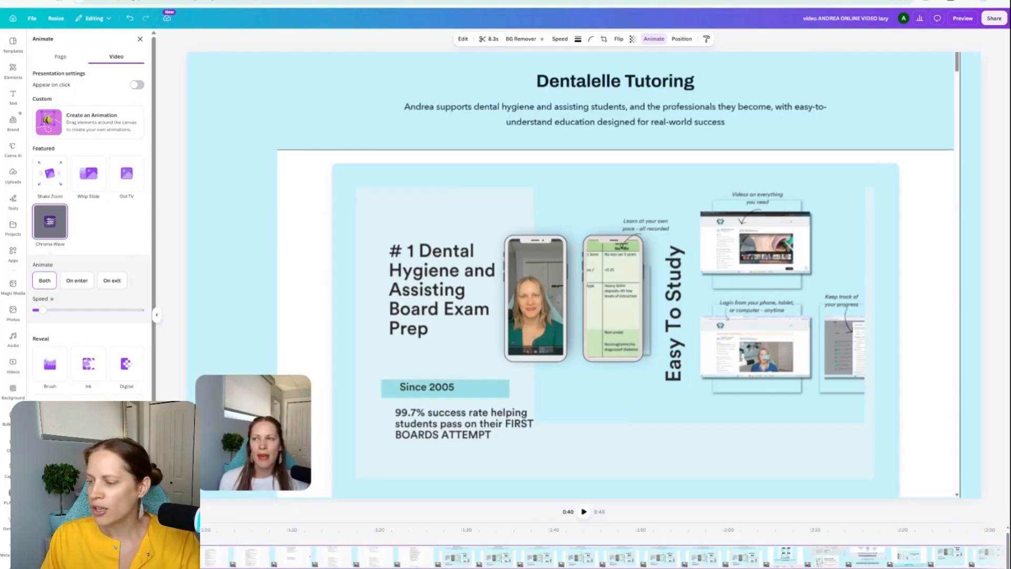
click(567, 560)
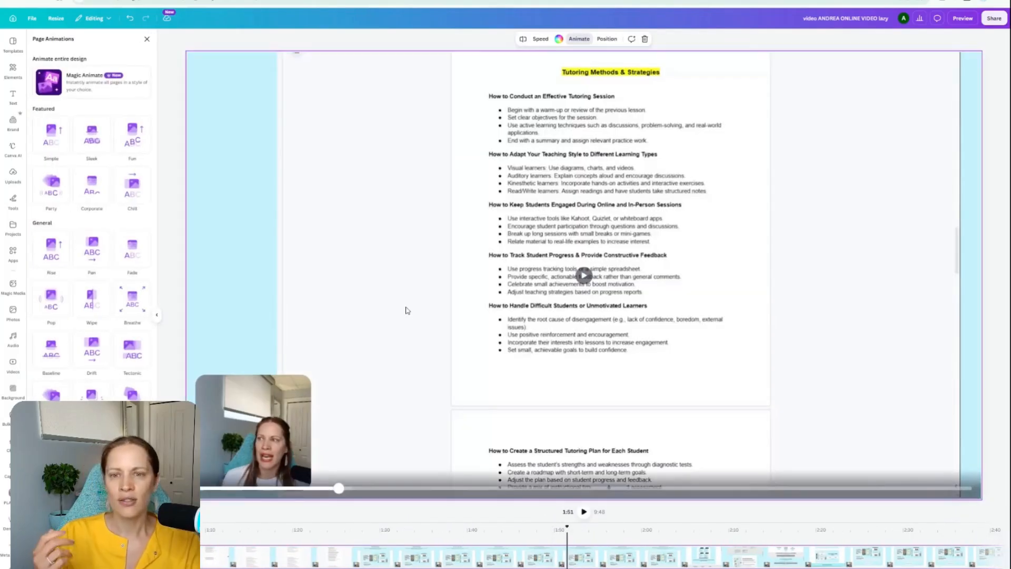
click(12, 177)
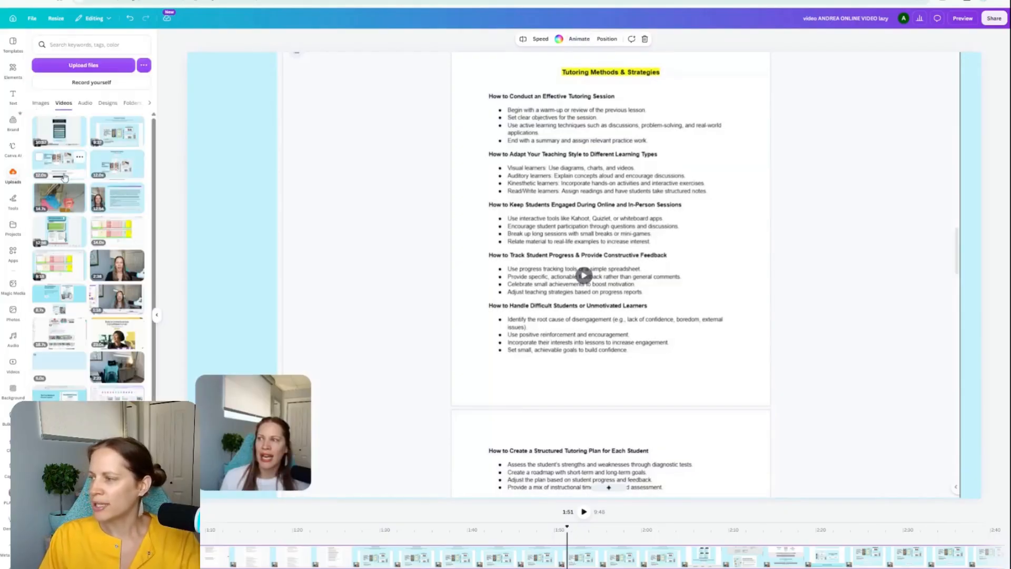
click(44, 105)
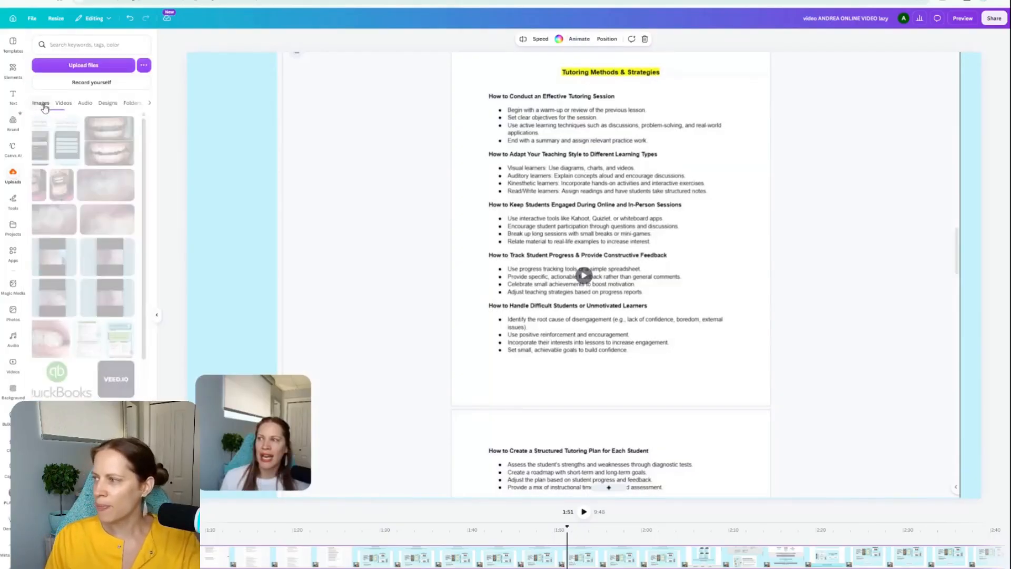
scroll(79, 286, down, 5)
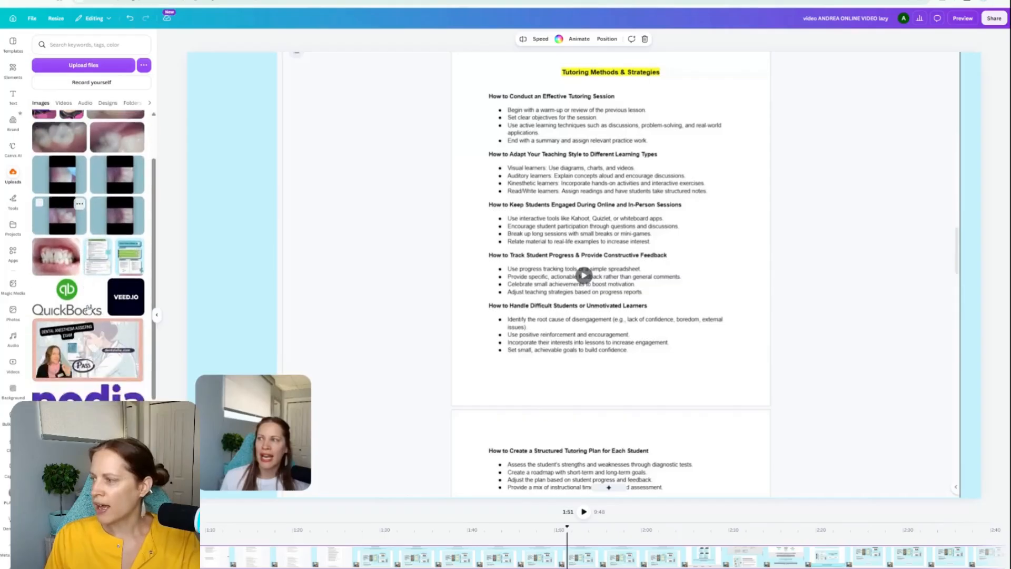
scroll(67, 258, up, 2)
click(62, 246)
drag(790, 381, 564, 267)
drag(487, 225, 876, 245)
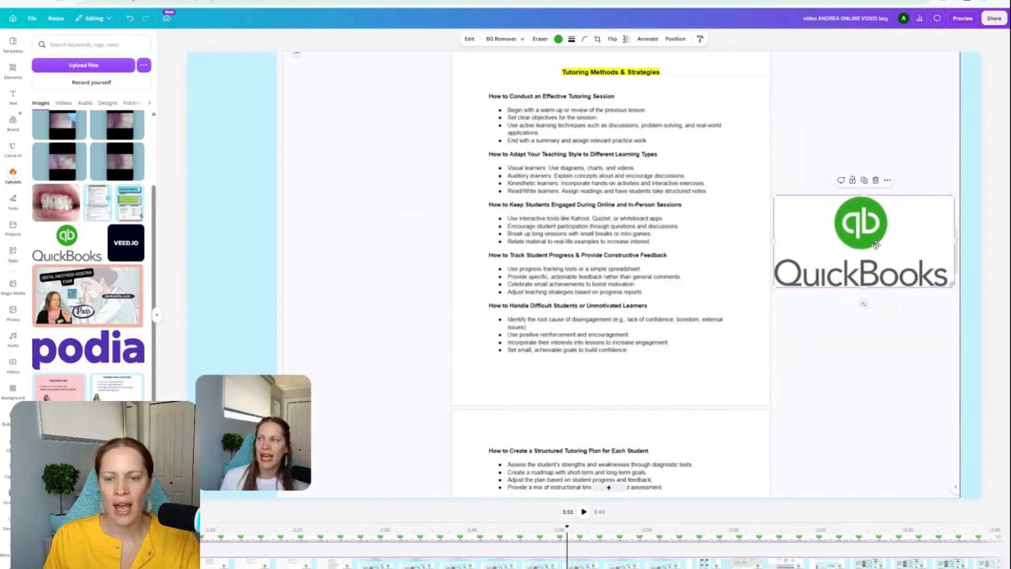
Step: Give the QuickBooks logo a solid border of weight 4 in the logo's green color
click(571, 40)
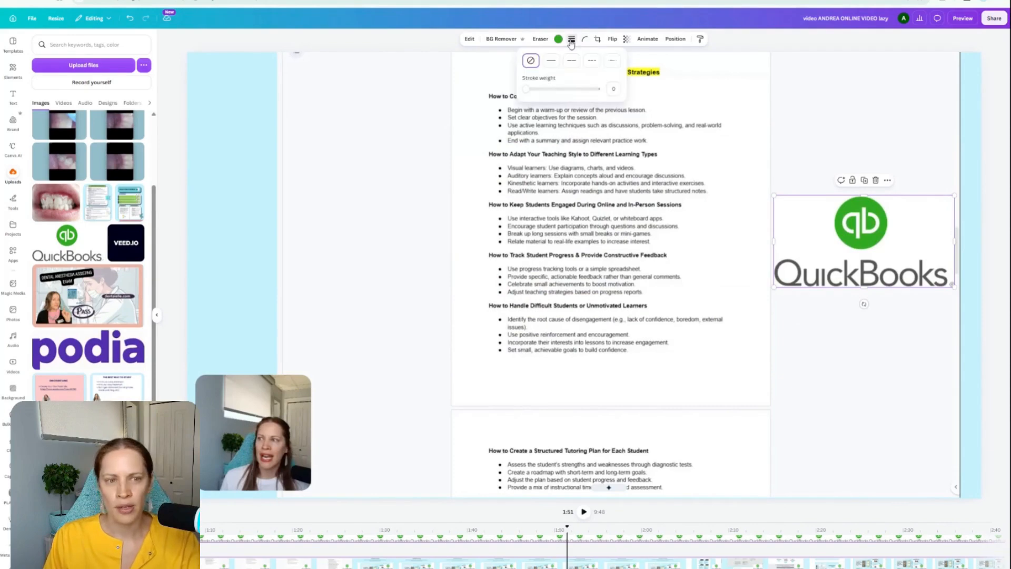
click(551, 61)
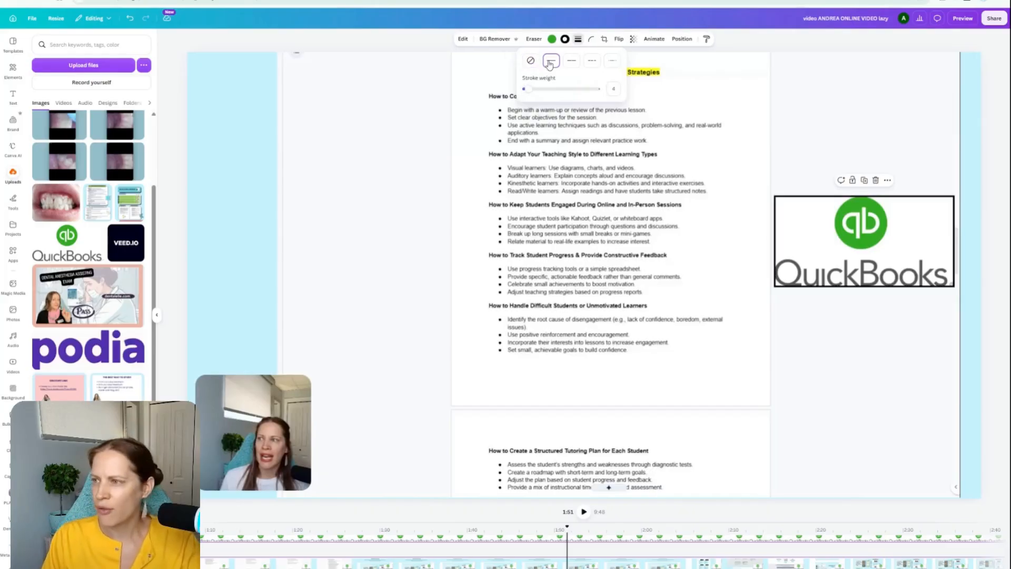
click(566, 41)
click(565, 40)
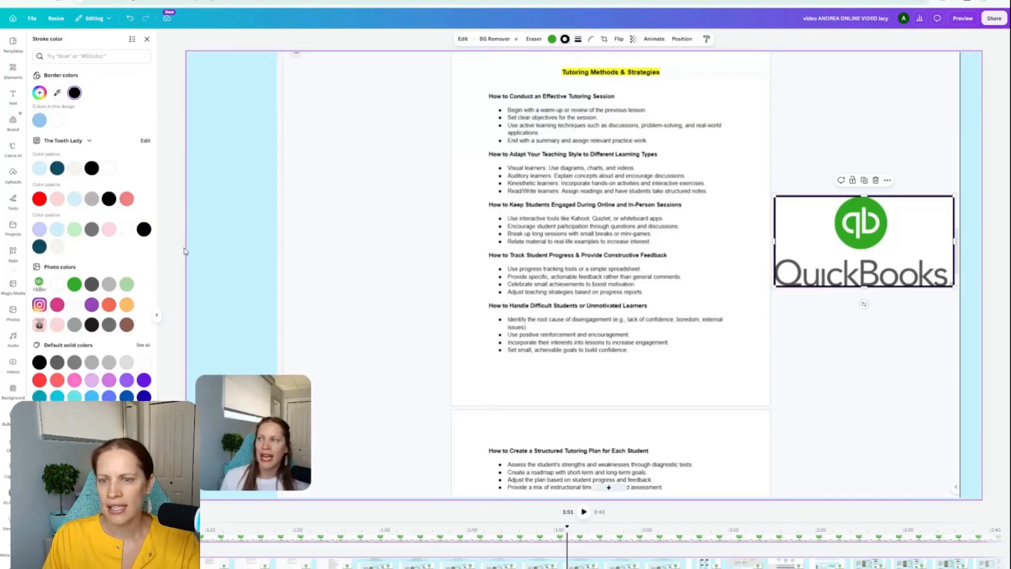
click(74, 284)
click(812, 351)
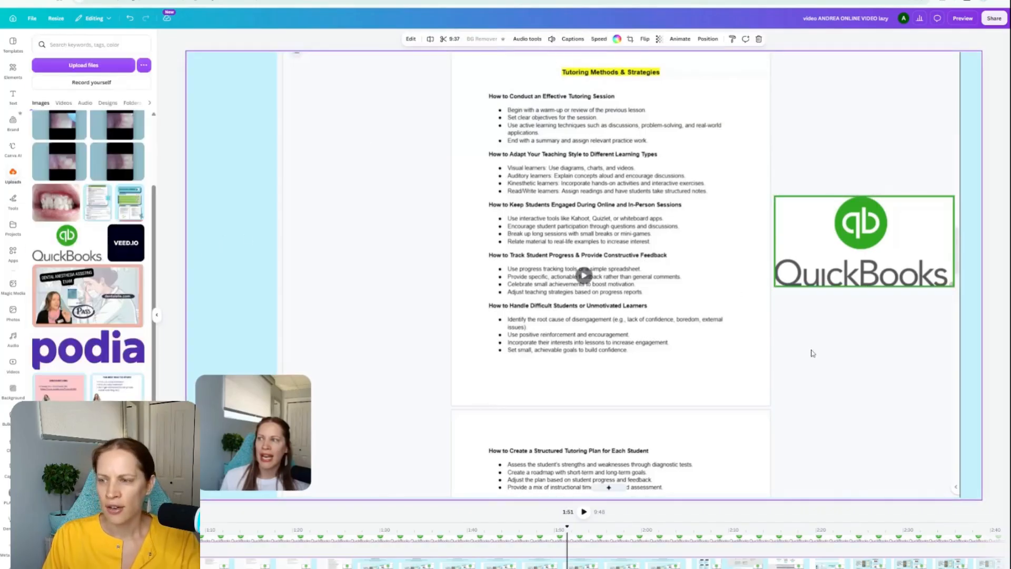
Step: Trim both ends of the QuickBooks logo's timing so it shows for about 3 seconds around 1:51
click(841, 244)
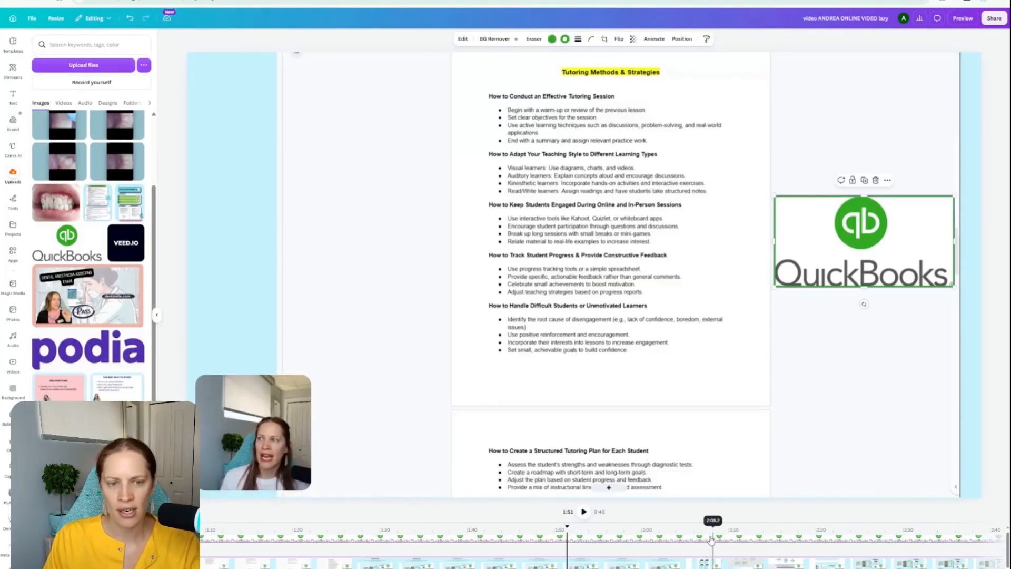
scroll(605, 548, right, 2)
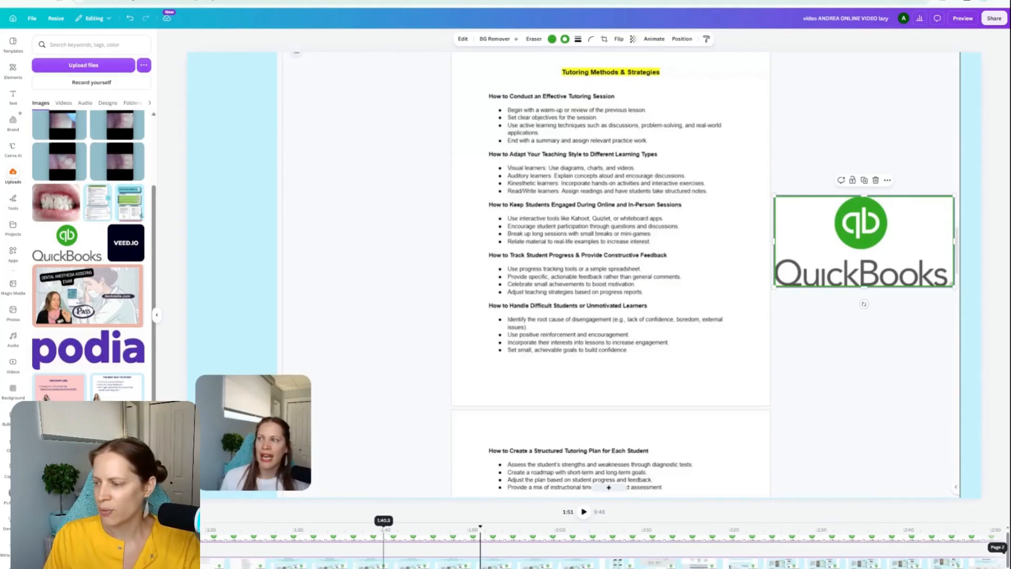
scroll(606, 548, left, 10)
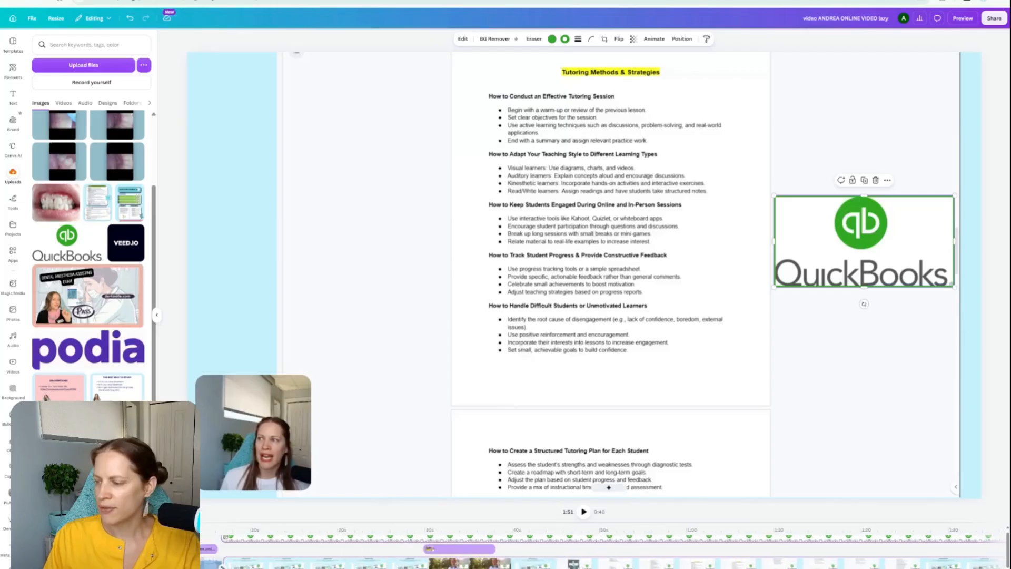
drag(225, 539, 724, 551)
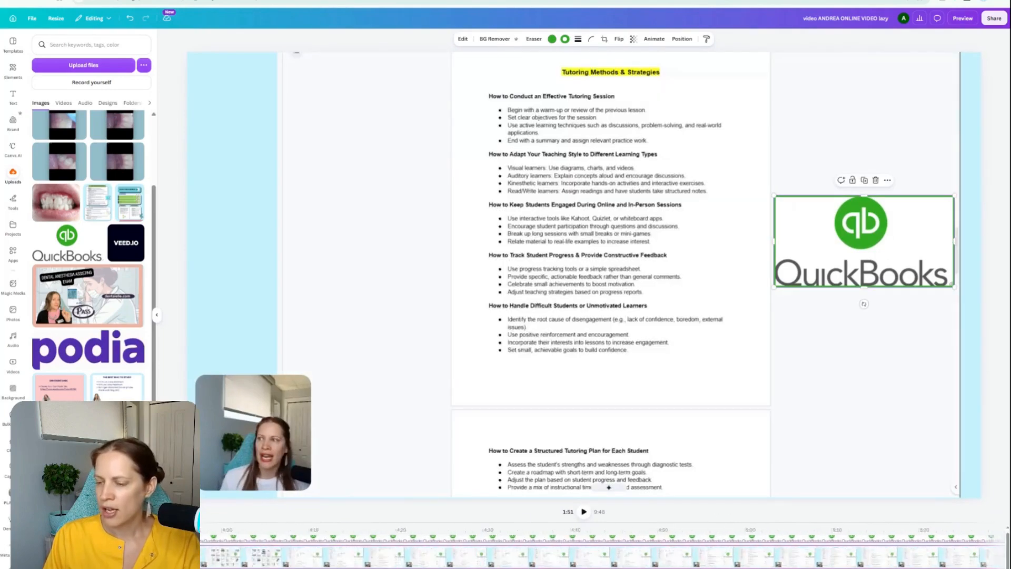
drag(925, 538, 179, 537)
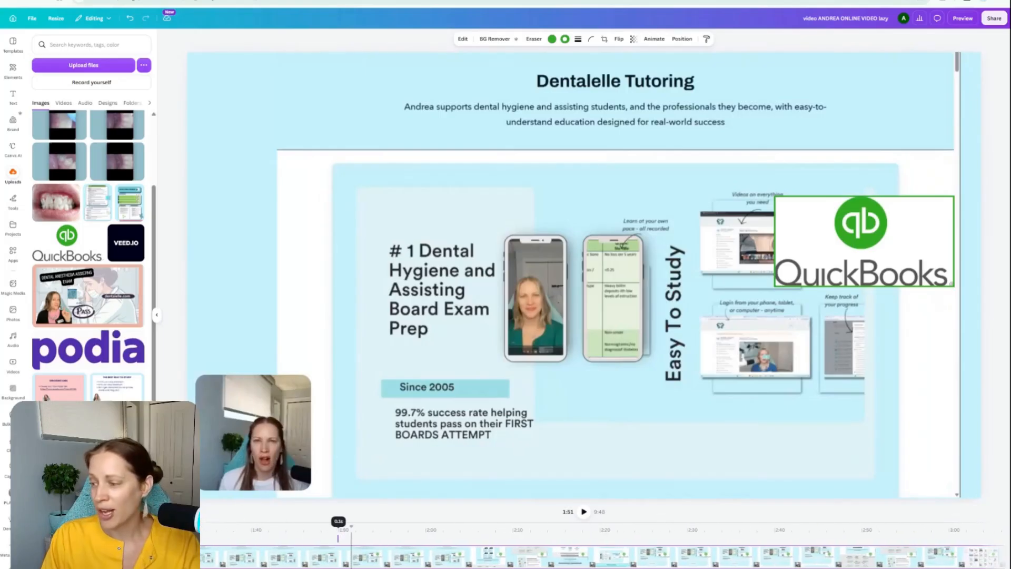
drag(330, 516, 351, 540)
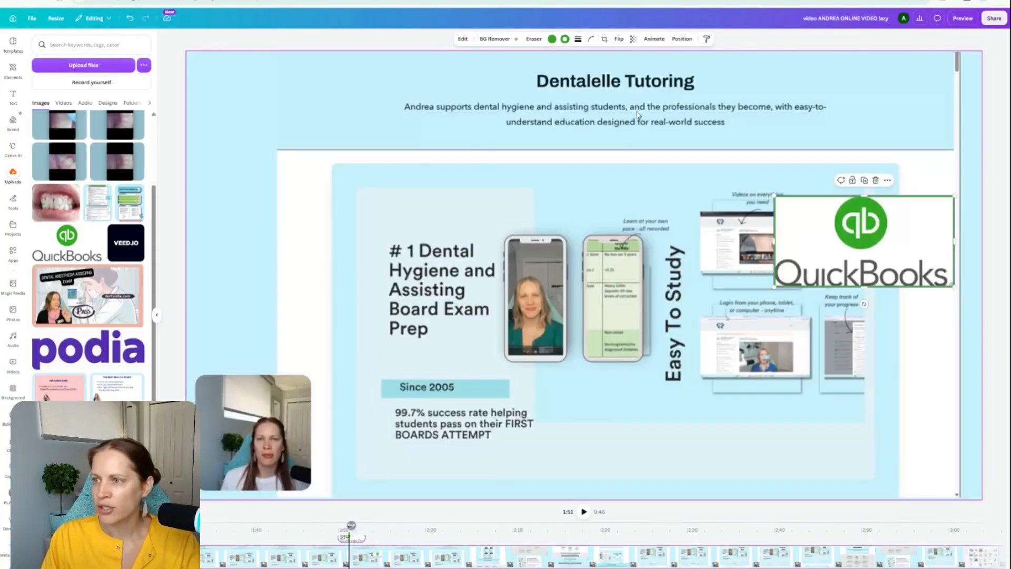
Step: Apply the Digital reveal animation on enter to the QuickBooks logo and move the logo to the upper-left corner of the video frame
click(654, 39)
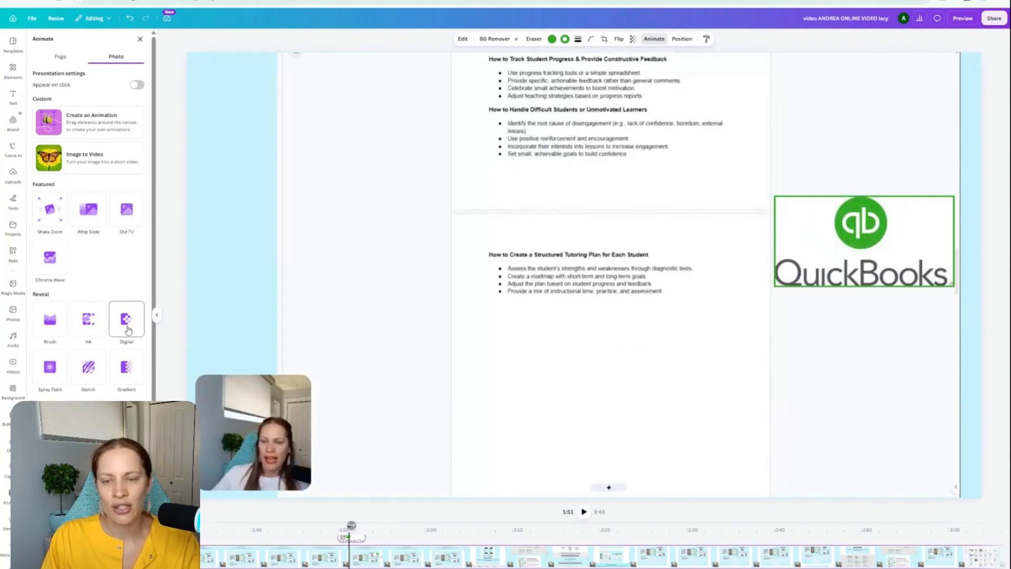
click(126, 330)
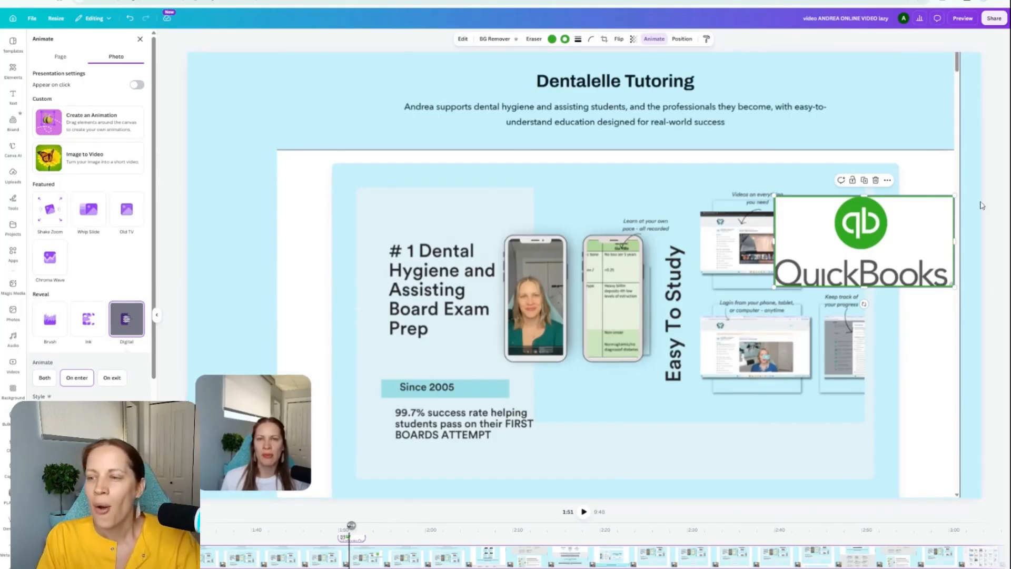
drag(914, 249, 342, 133)
Step: Shift the QuickBooks logo's segment along the timeline to start at about 1:55
click(416, 561)
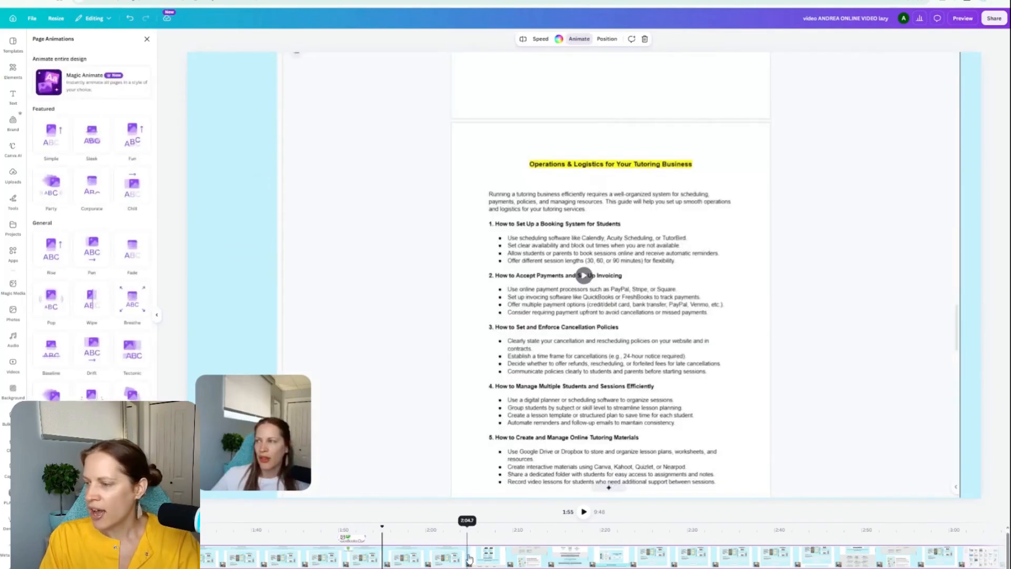
drag(418, 561, 381, 563)
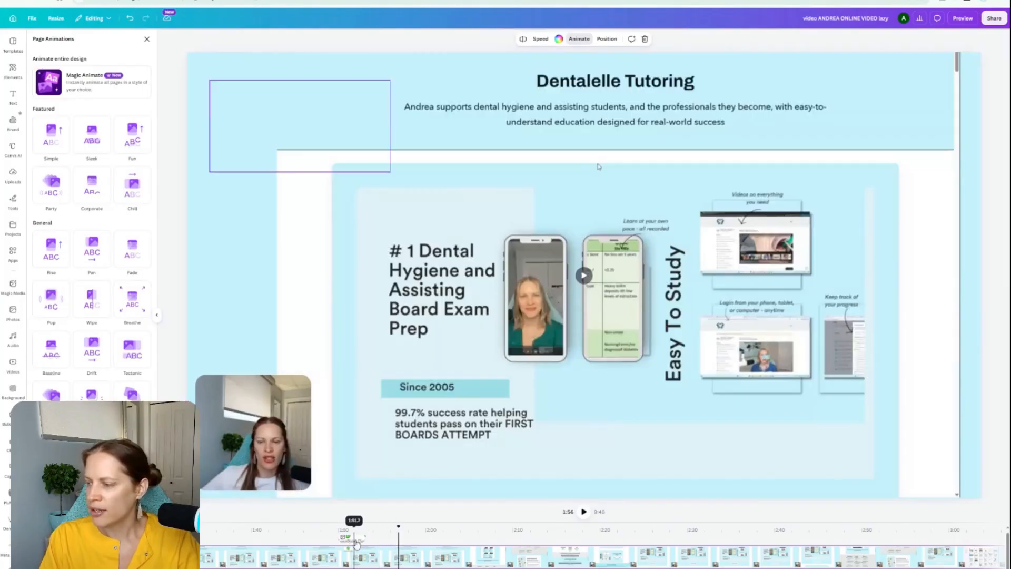
click(354, 540)
drag(354, 540, 399, 540)
click(374, 542)
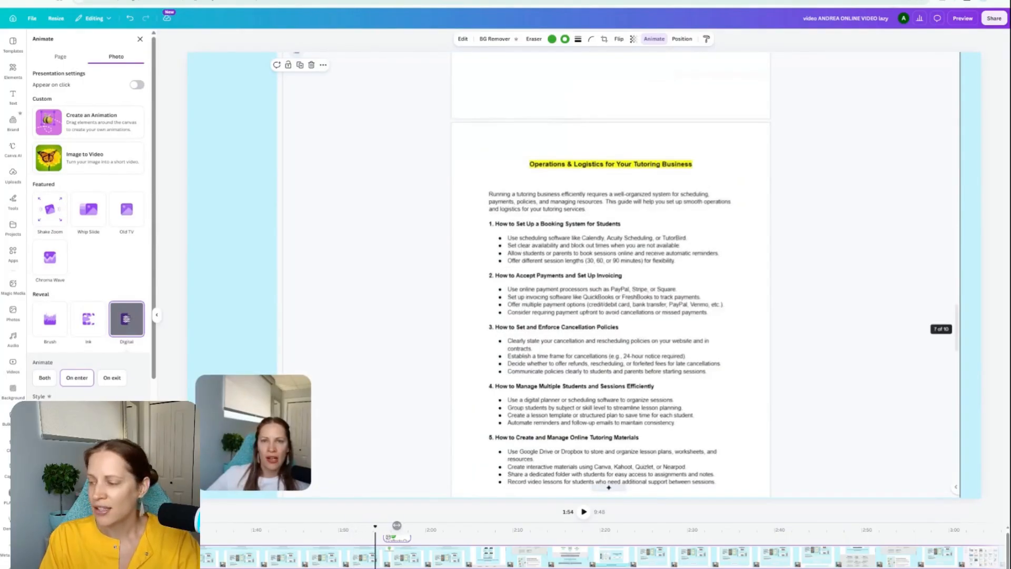
Step: Play back the video from about 1:54 and extend the QuickBooks logo's segment to end at about 1:59
click(451, 553)
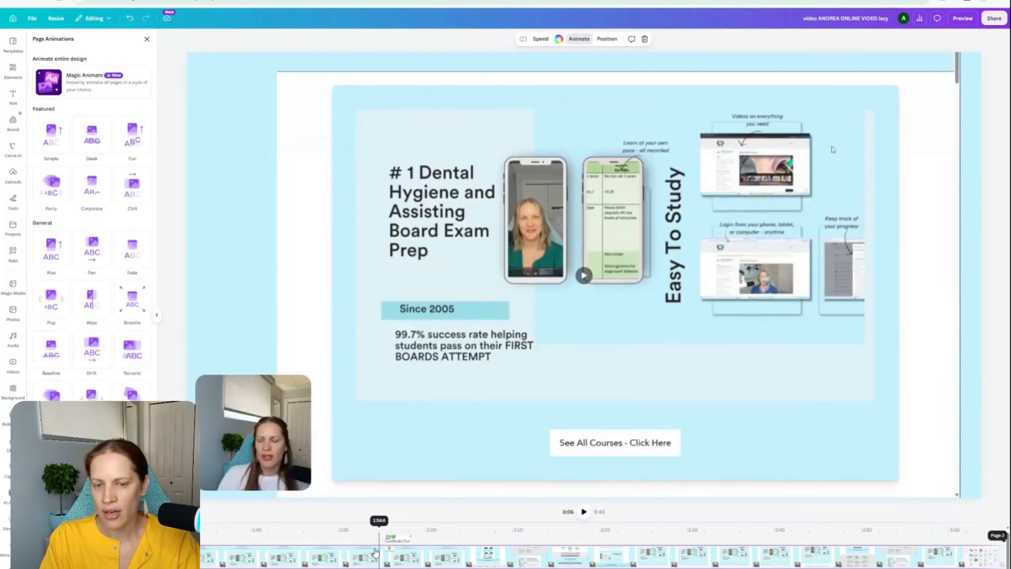
click(372, 529)
key(space)
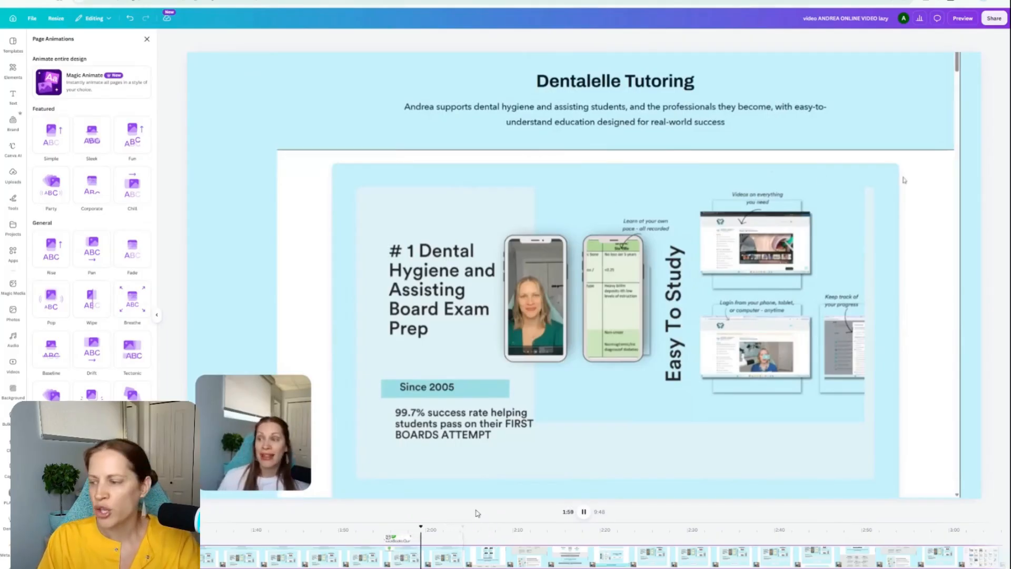
click(583, 514)
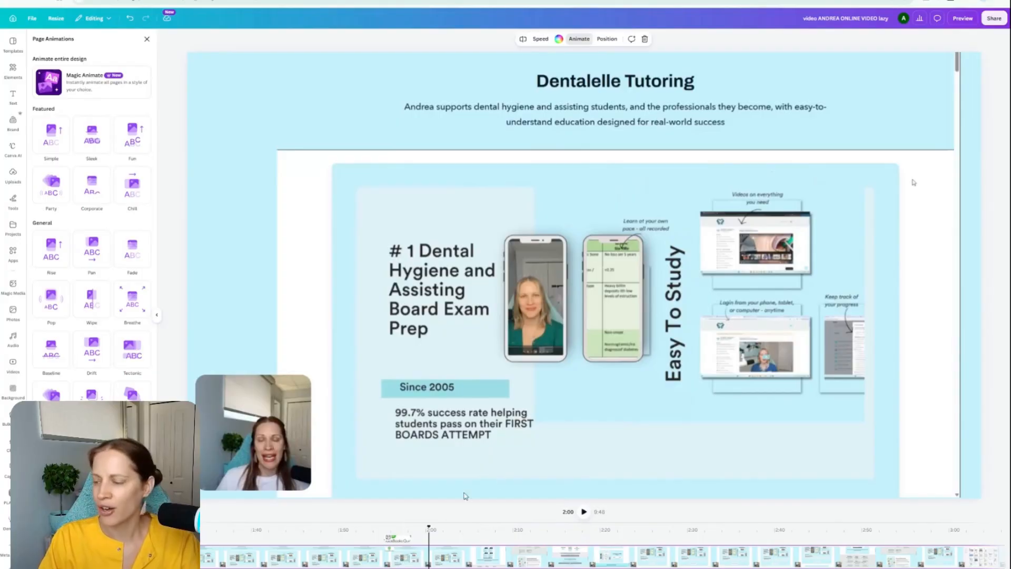
click(402, 541)
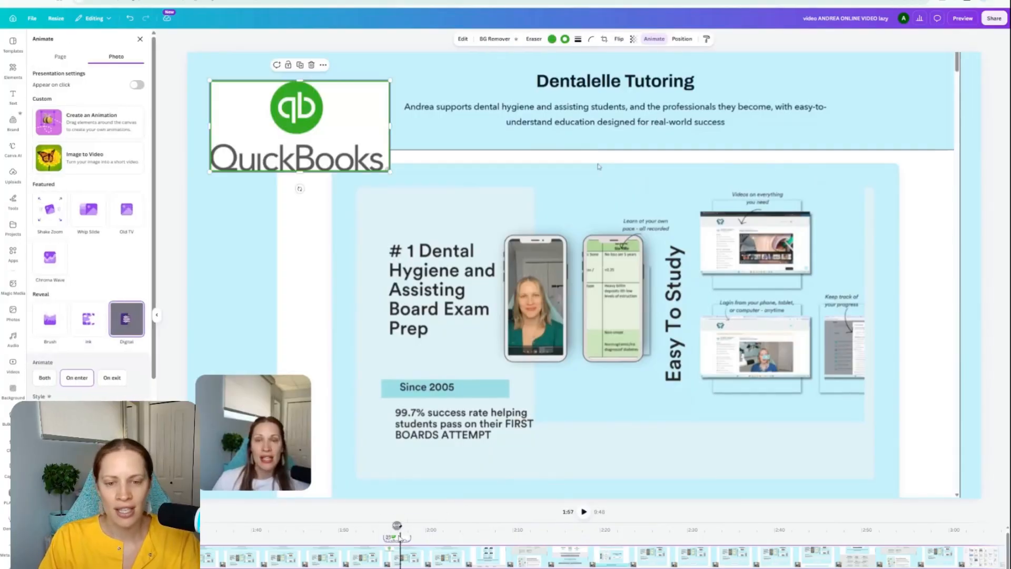
mouse_move(411, 536)
mouse_down()
mouse_move(467, 536)
mouse_move(421, 537)
mouse_up()
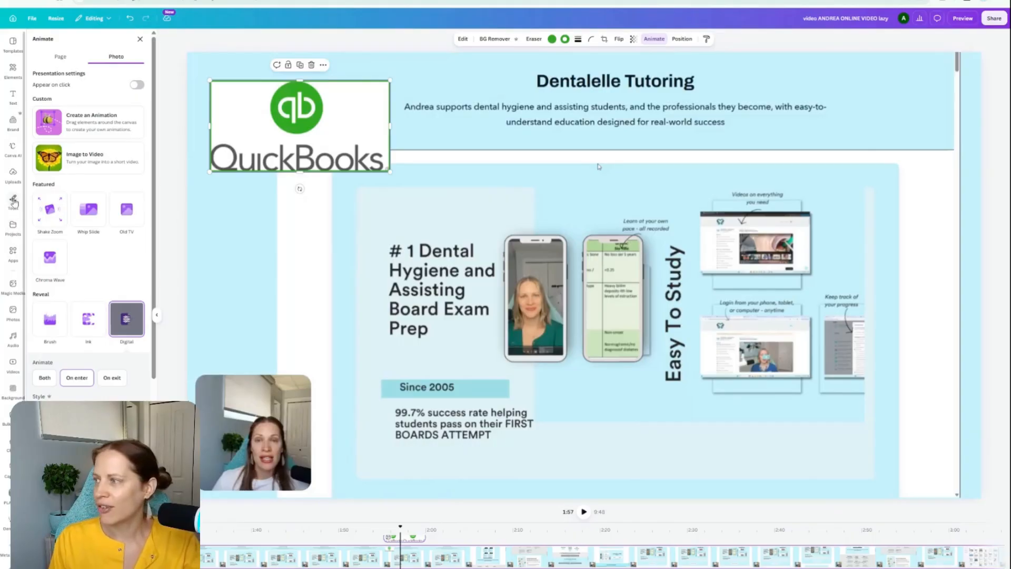
Step: Add a Subtitle text box reading "Hello!" and place it above the phone mock-ups in the video frame
click(11, 100)
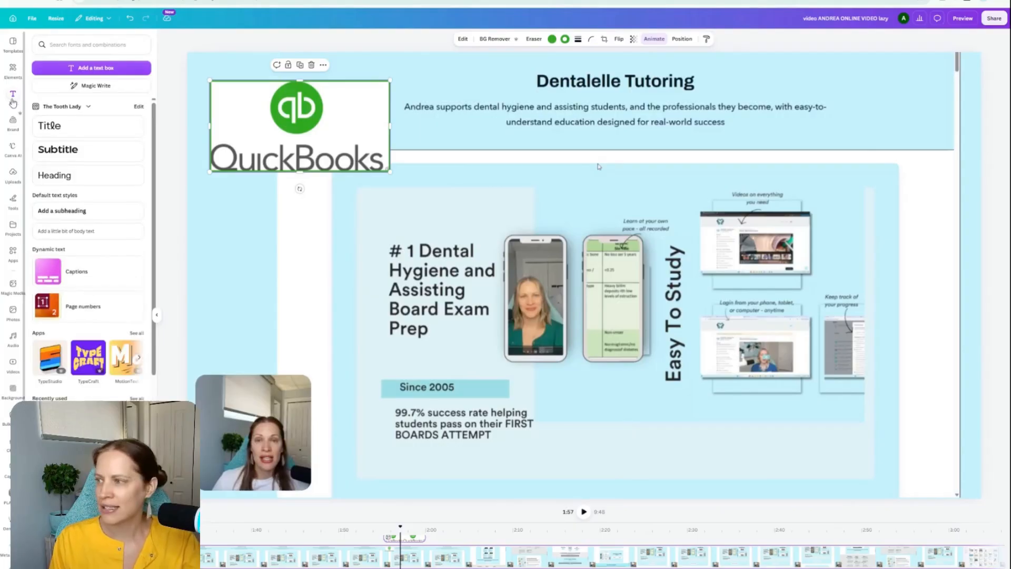
click(58, 149)
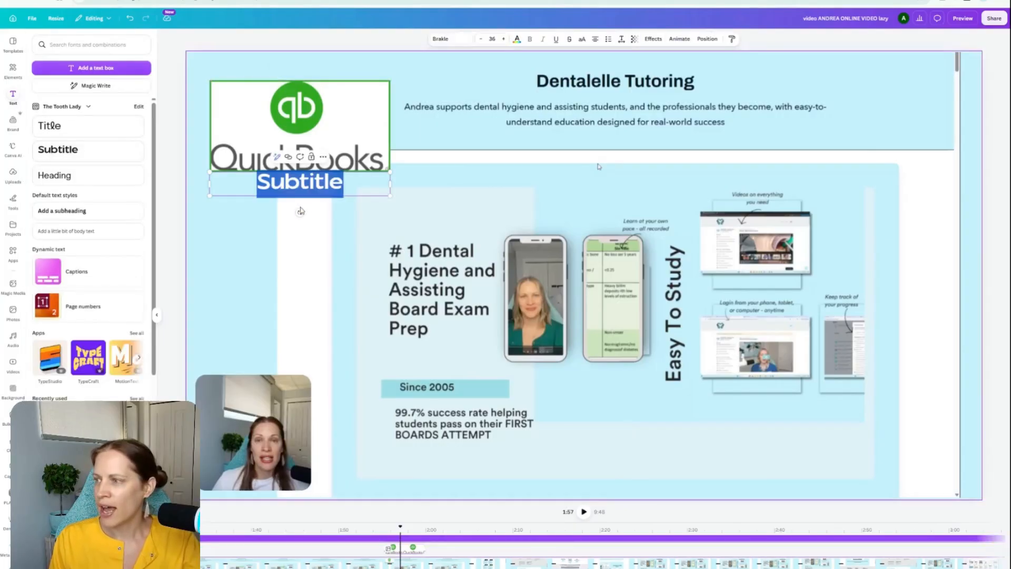
click(310, 184)
drag(301, 189, 567, 201)
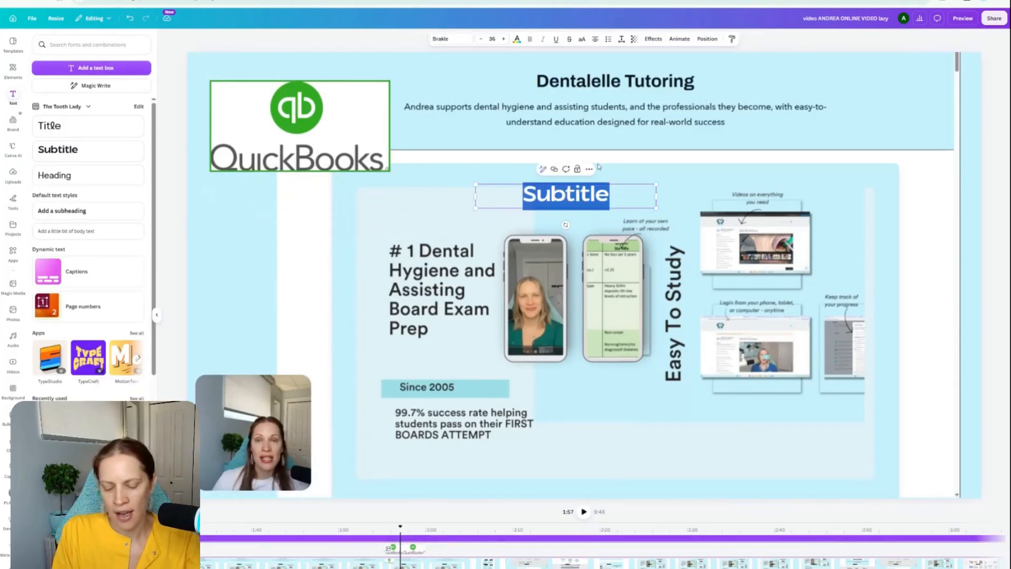
text(Hello!)
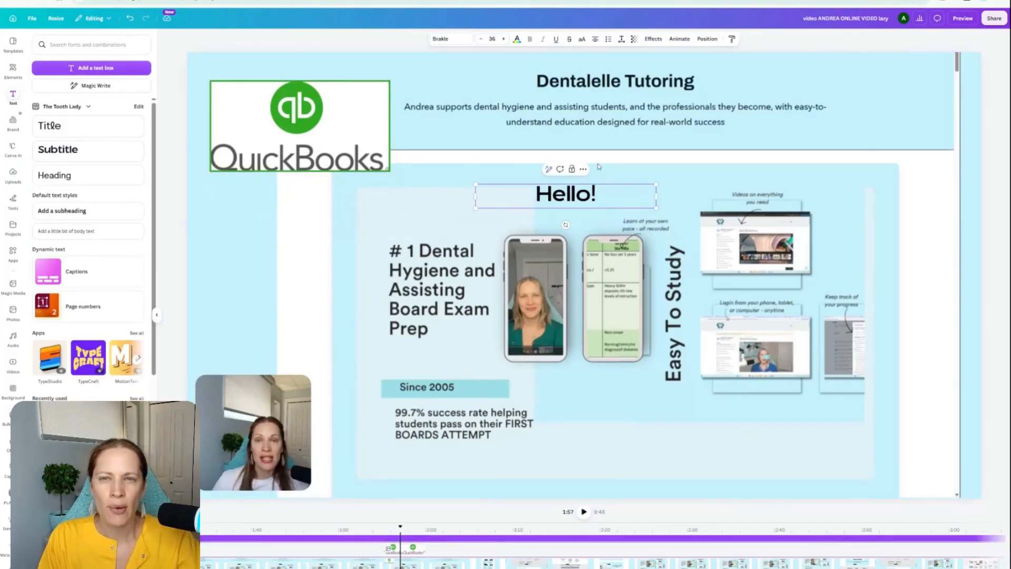
Step: Try the Outline, Echo, Splice and teal outlined advanced effects on the "Hello!" text
click(653, 41)
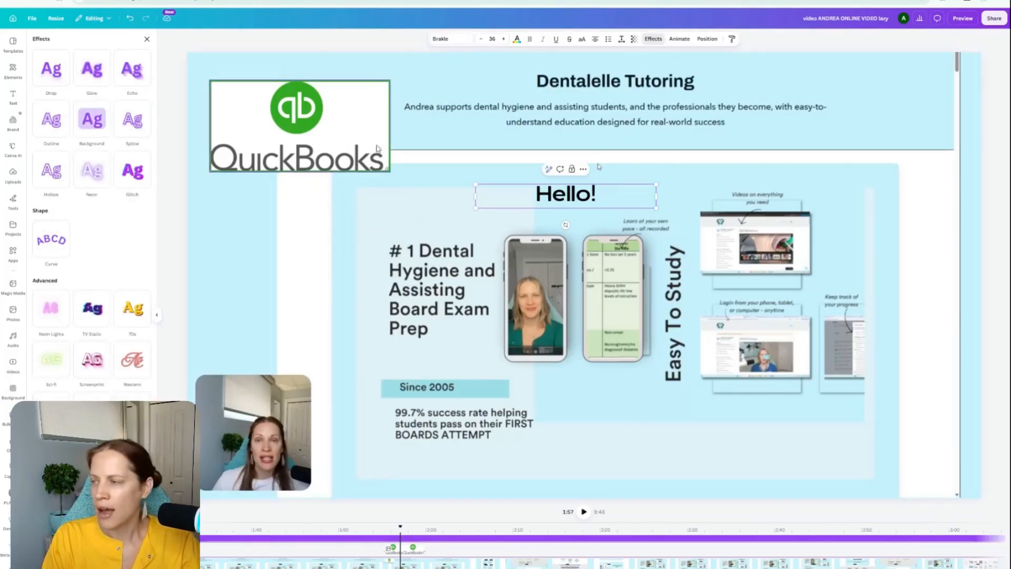
click(93, 124)
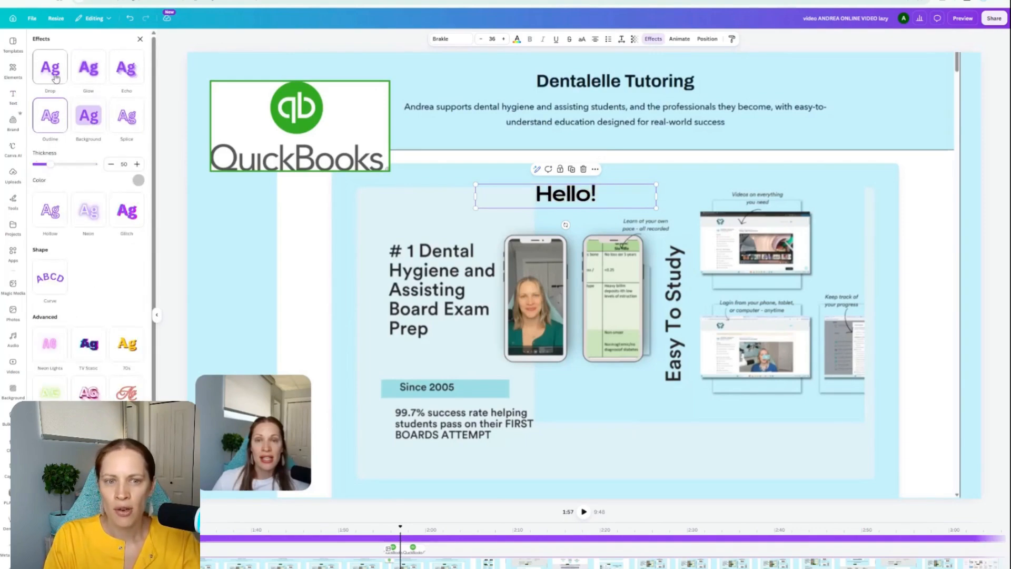
click(101, 73)
click(113, 77)
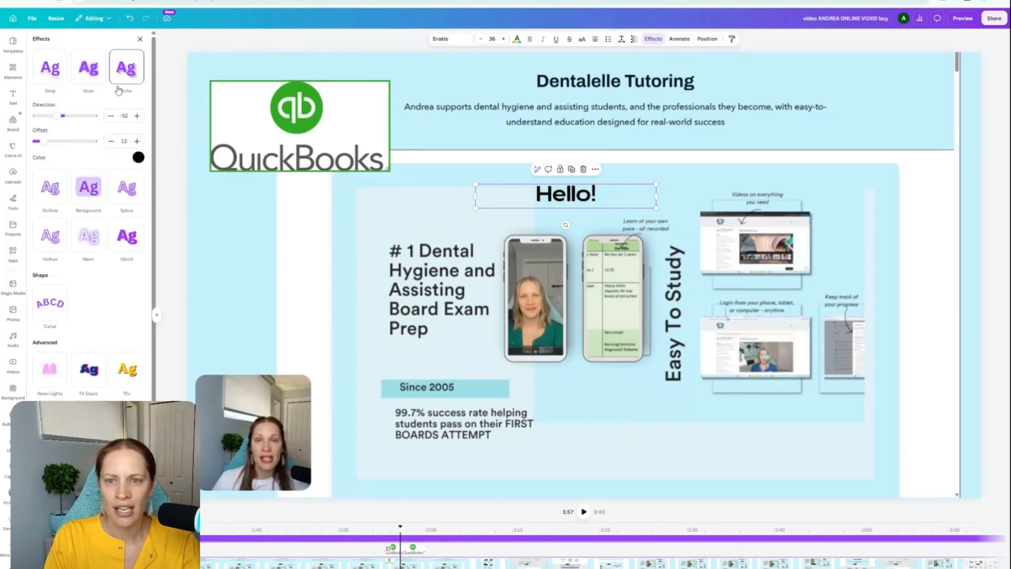
click(126, 187)
scroll(105, 254, down, 2)
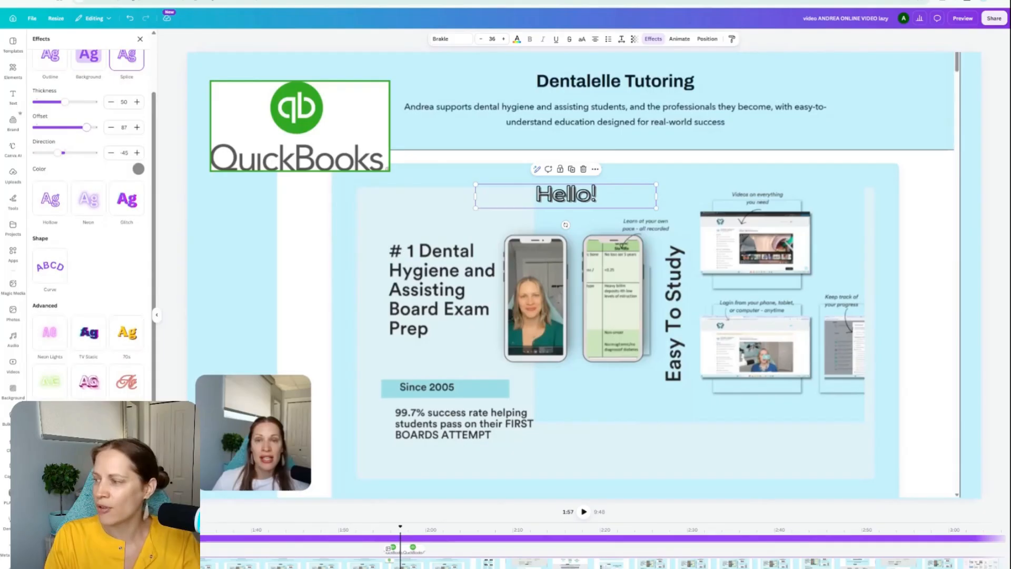
click(89, 429)
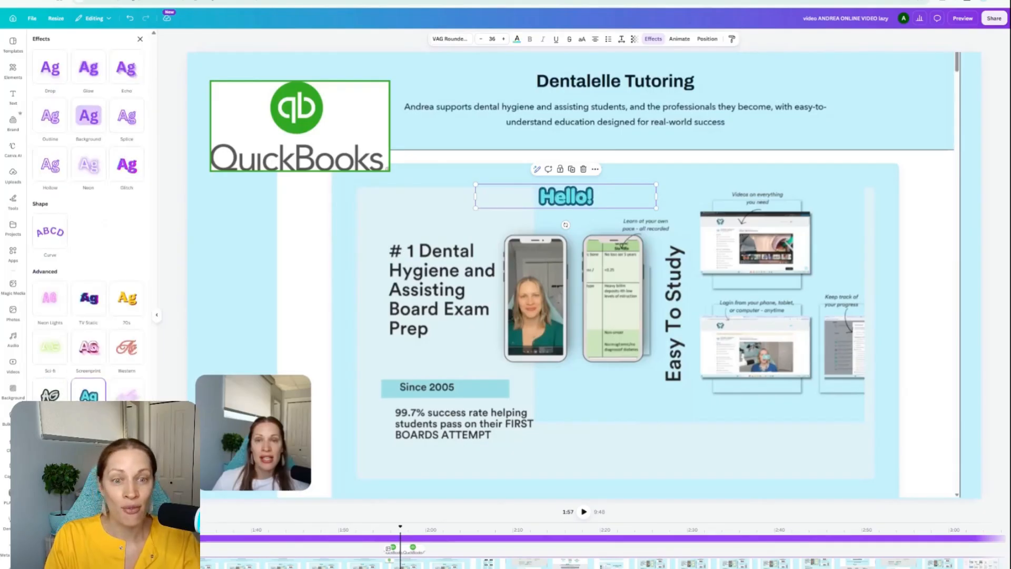
Step: Give the "Hello!" text the graffiti-style advanced look and a Background effect, trying yellow before setting the background color to black
click(50, 395)
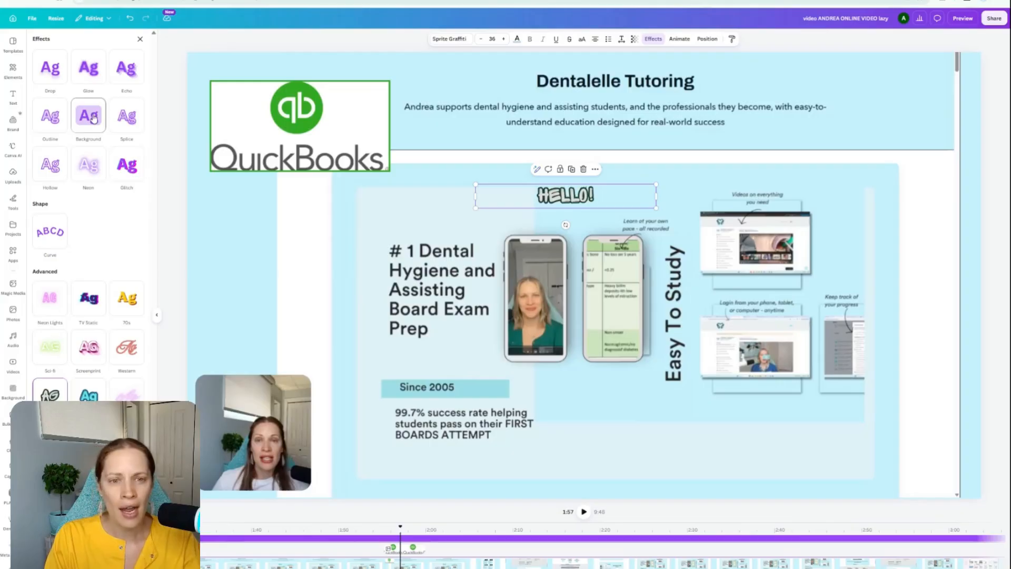
click(93, 117)
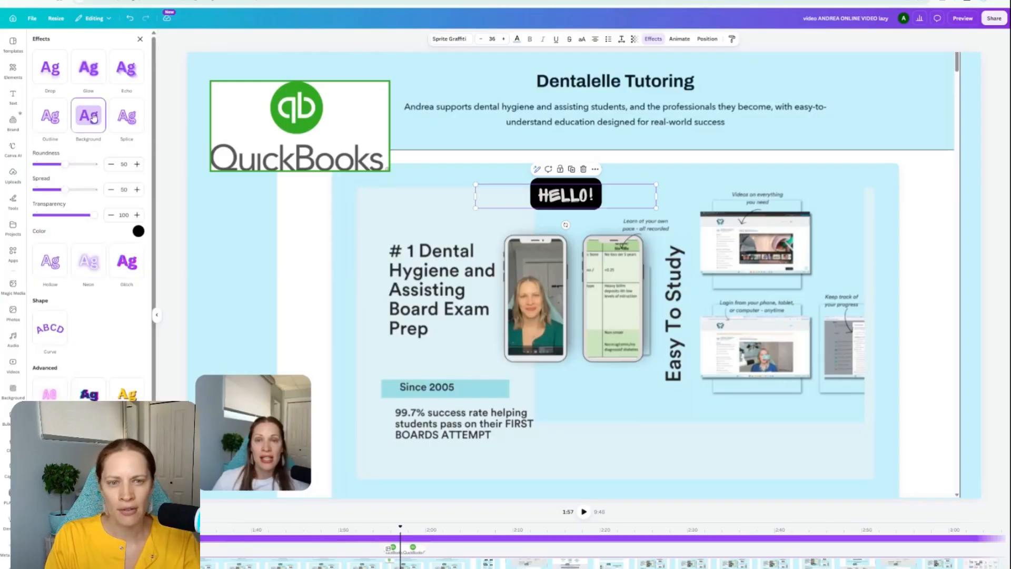
click(138, 232)
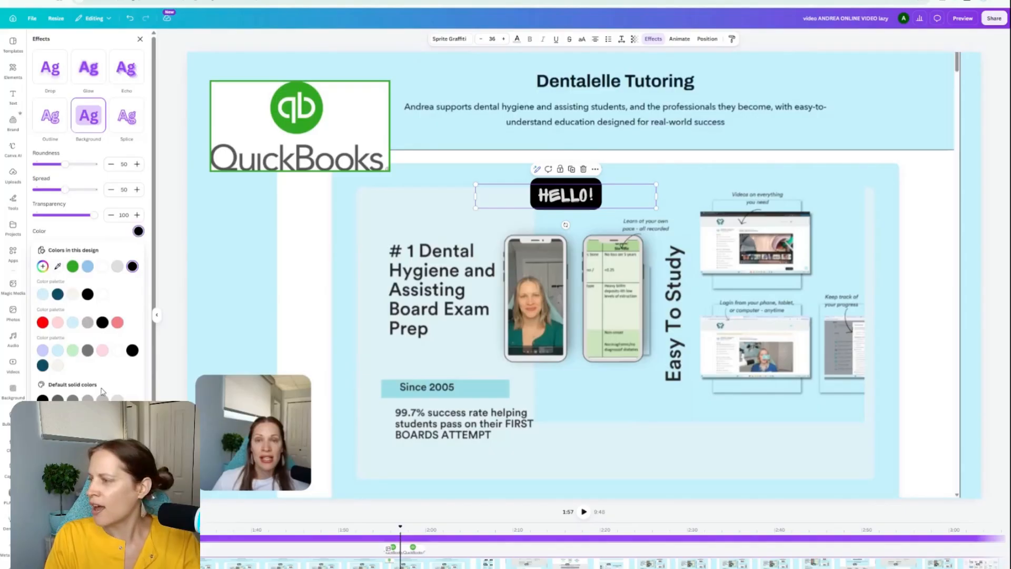
click(88, 445)
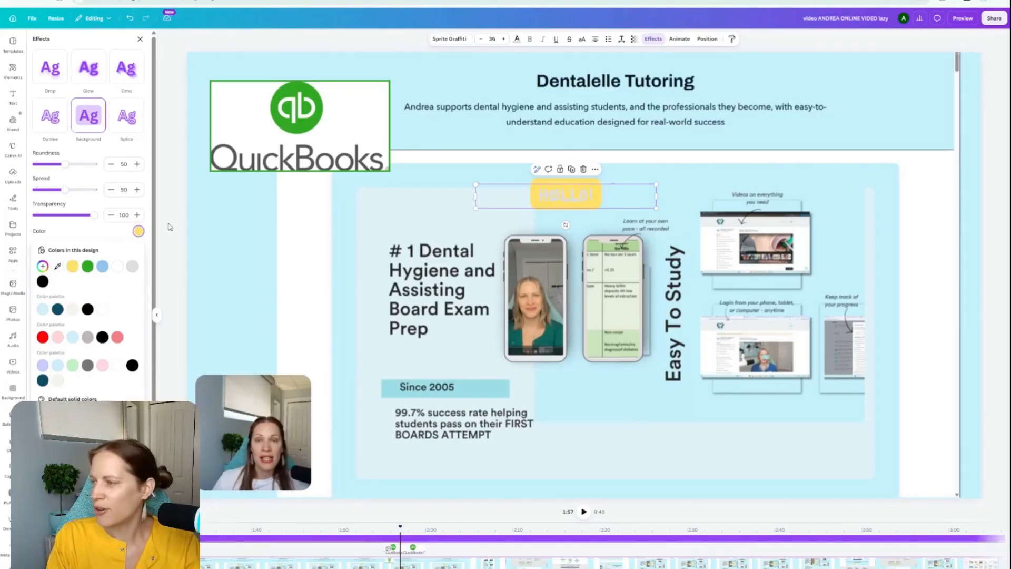
click(133, 364)
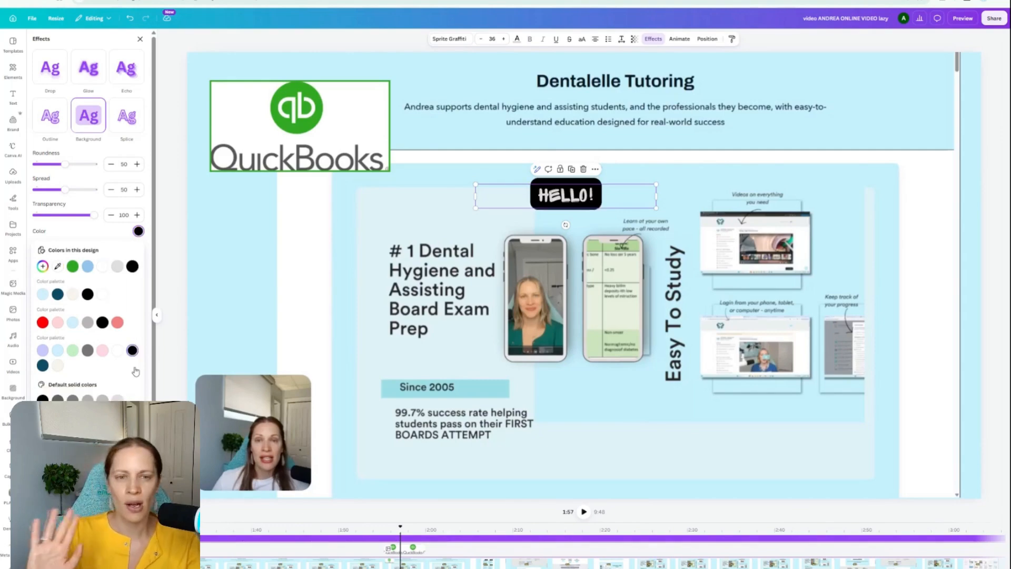
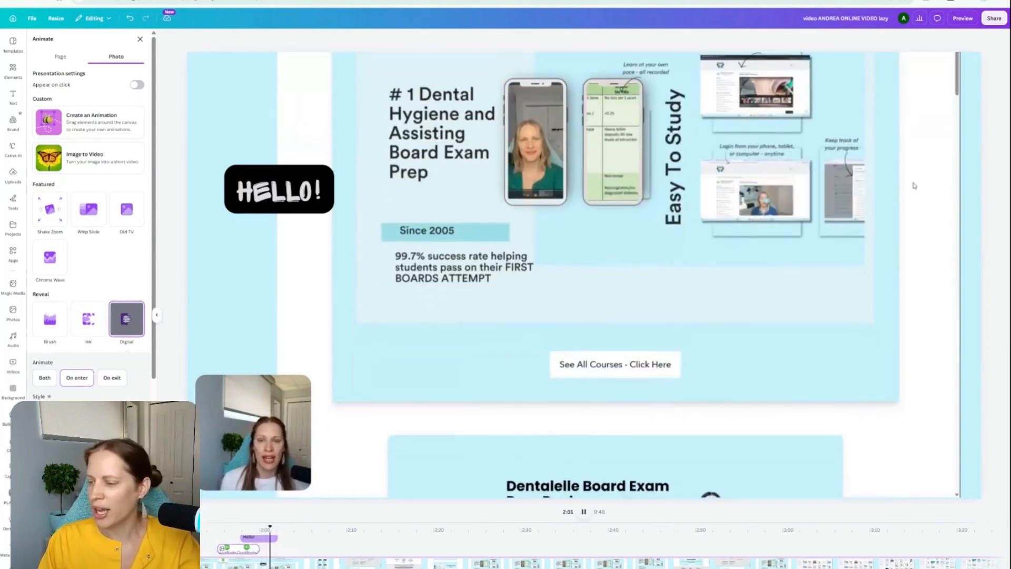
Step: Stop the playback and go to the pink "Thank You for Watching" page at the end of the timeline
click(584, 512)
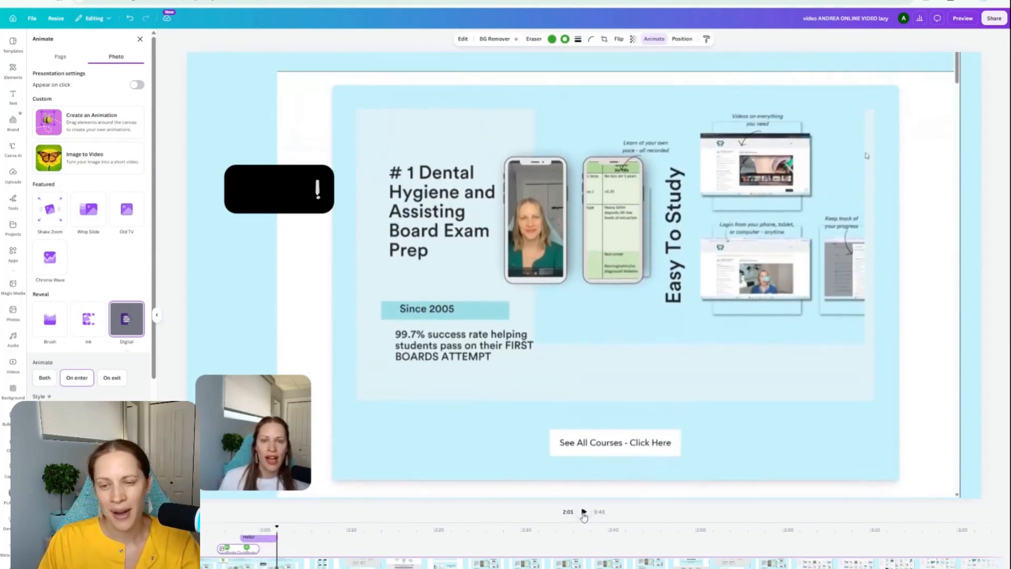
scroll(604, 548, right, 20)
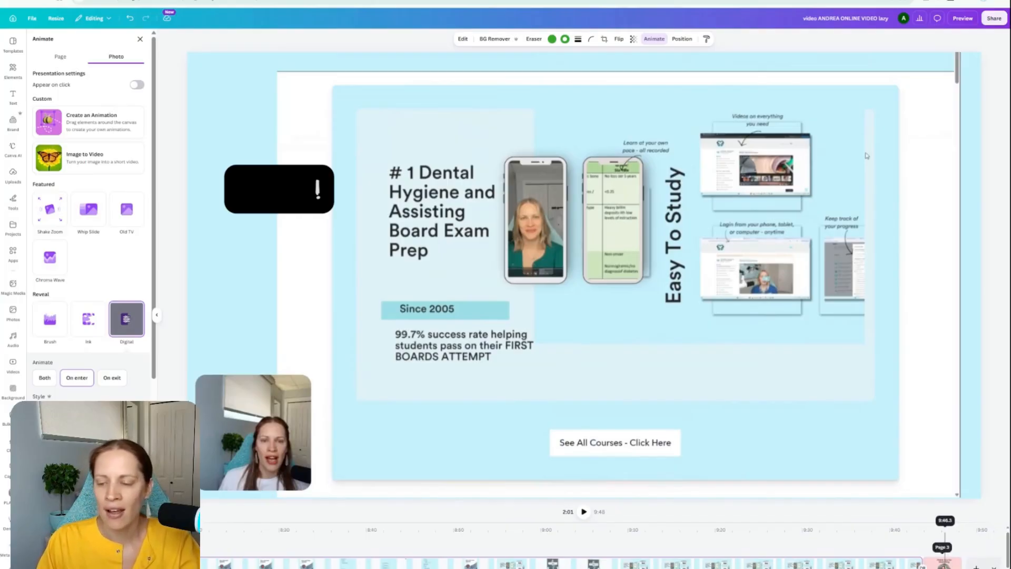
click(945, 545)
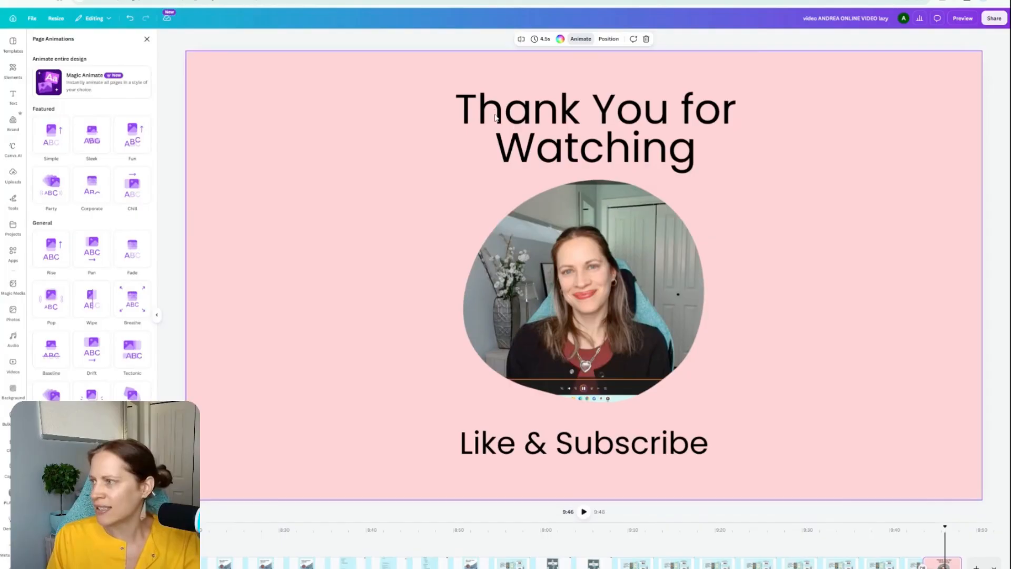
Step: Search the templates for "youtube" and apply the first page of the White and Pastel Kawaii Cute Typography Plaid intro to the closing page
click(13, 42)
click(89, 48)
text(youtube)
key(Return)
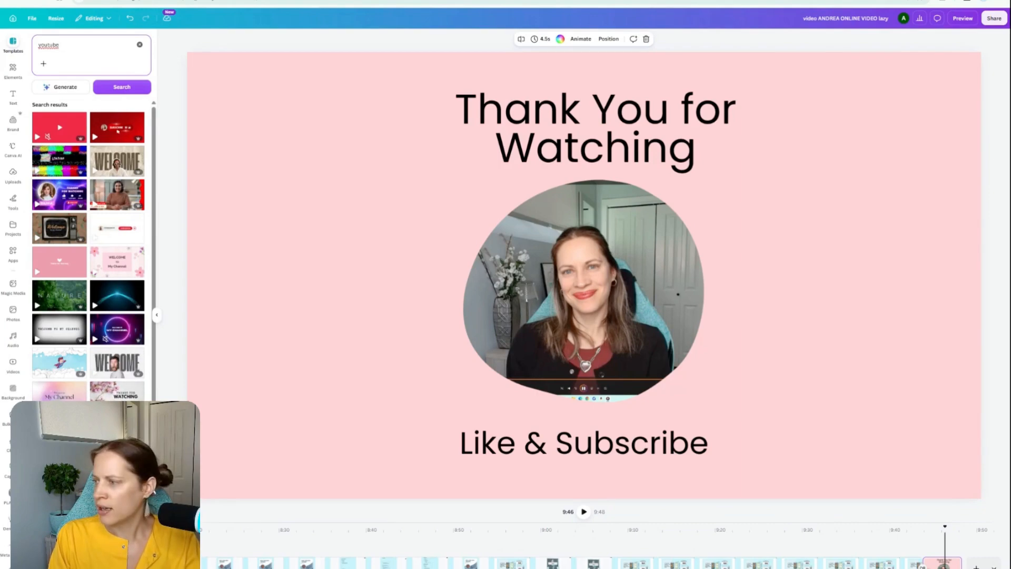
click(117, 425)
scroll(78, 240, down, 2)
scroll(74, 222, up, 2)
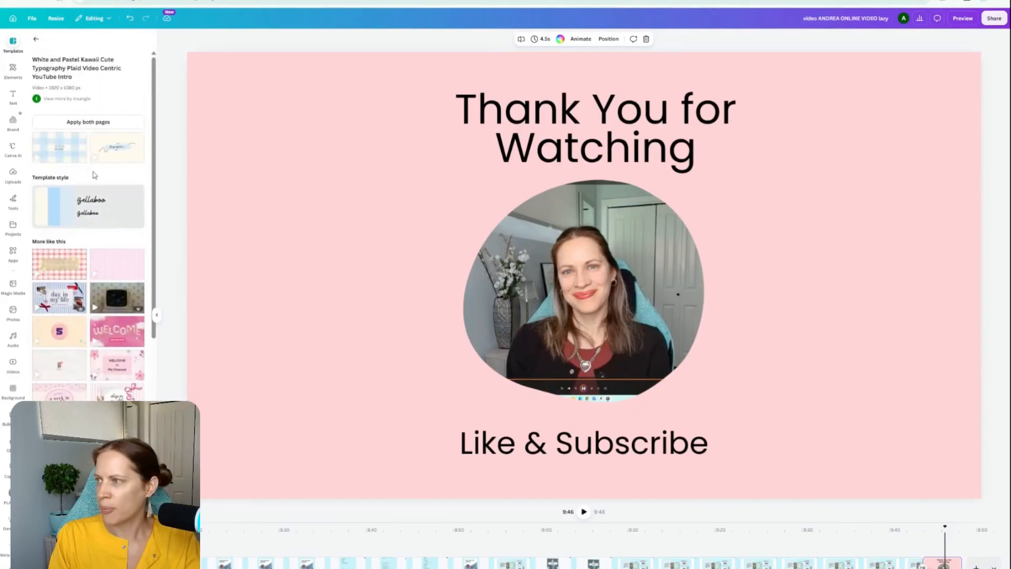
click(61, 147)
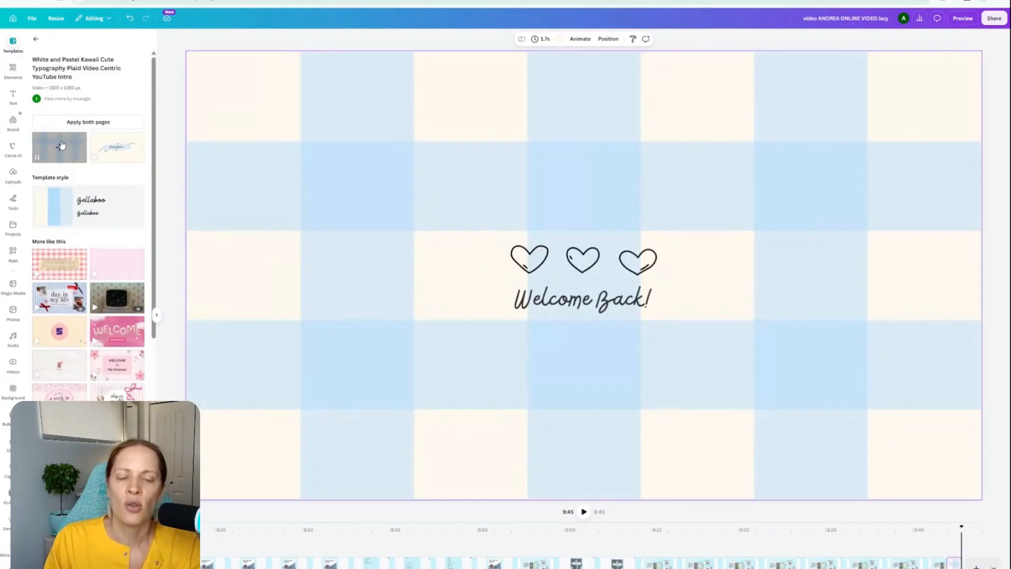
Step: Replace the "Welcome Back!" text with "Hello!" and lengthen the plaid closing page on the timeline
click(611, 303)
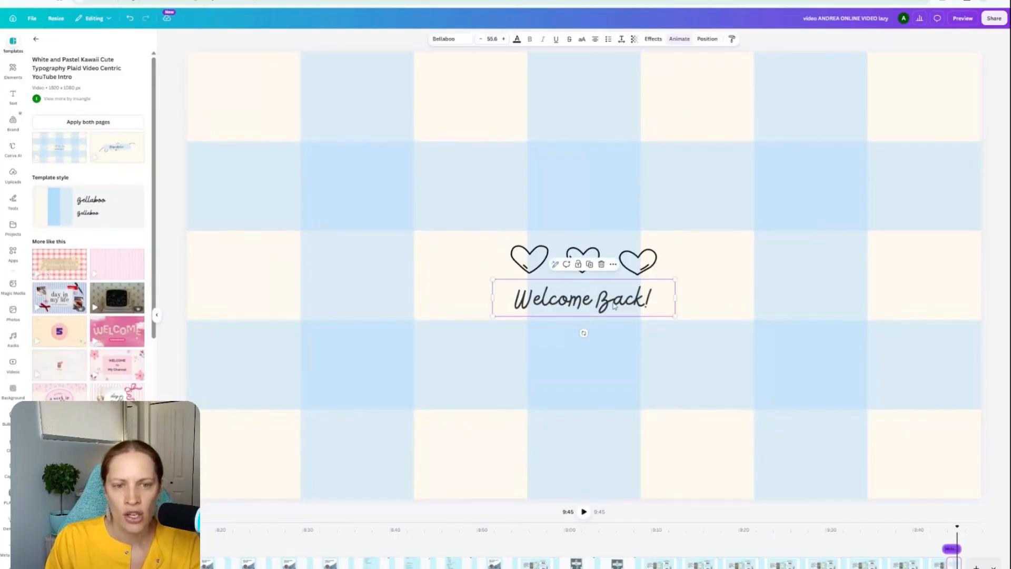
click(614, 306)
text(Hello!)
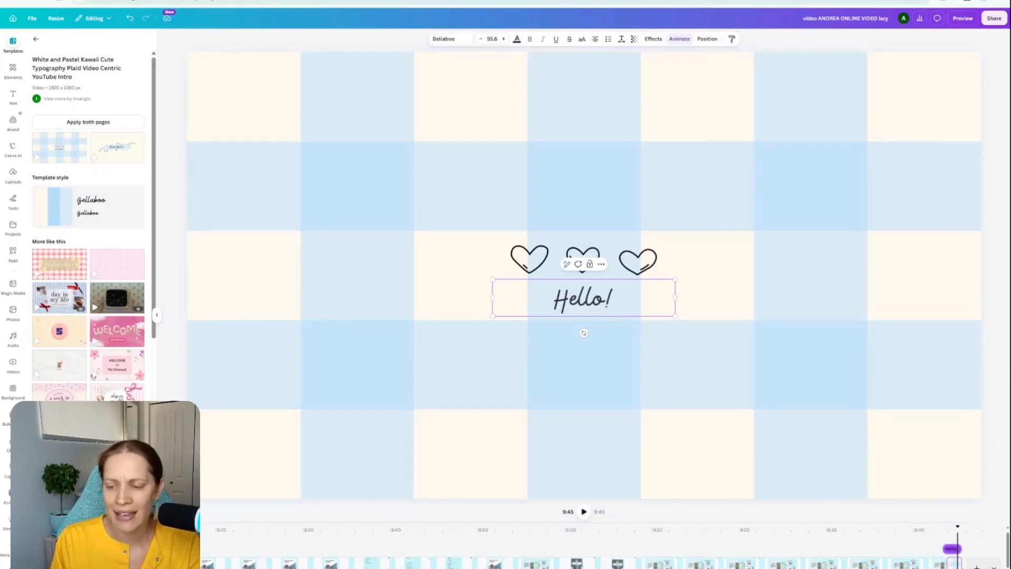
drag(962, 564, 977, 564)
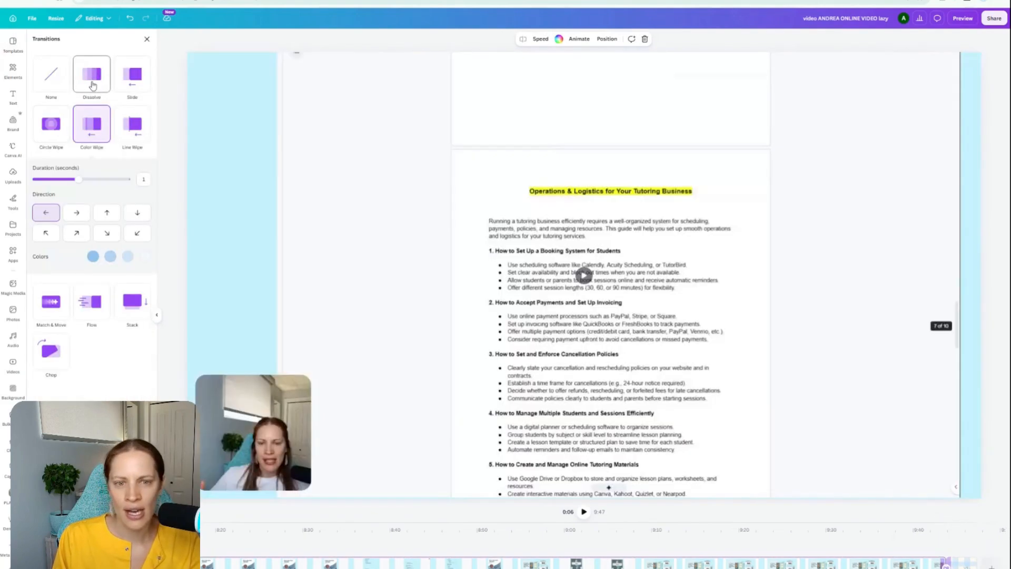
Step: Apply a Dissolve transition between the main video and the plaid closing page and play it back from about 9:41
click(92, 85)
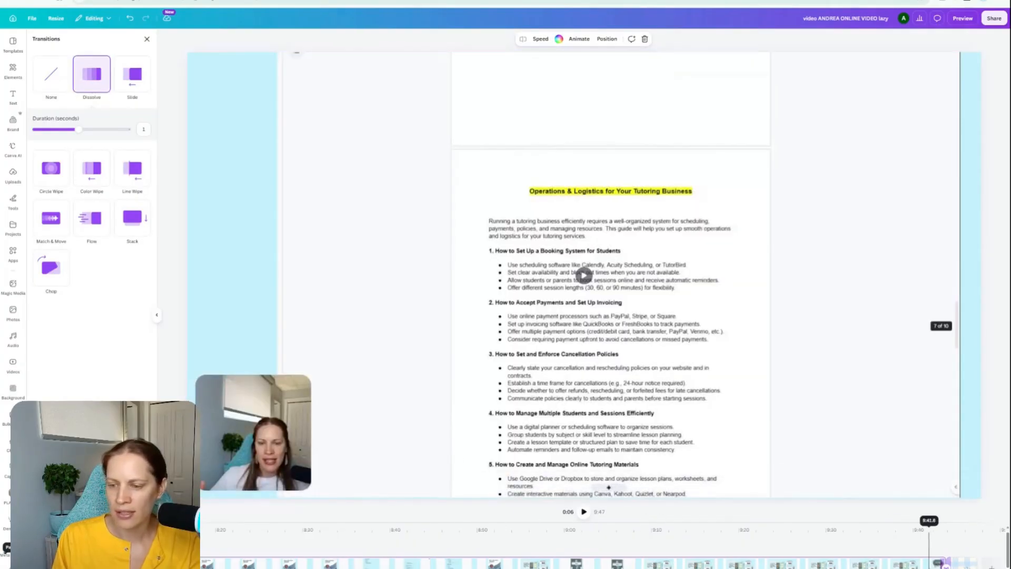
click(929, 531)
click(585, 512)
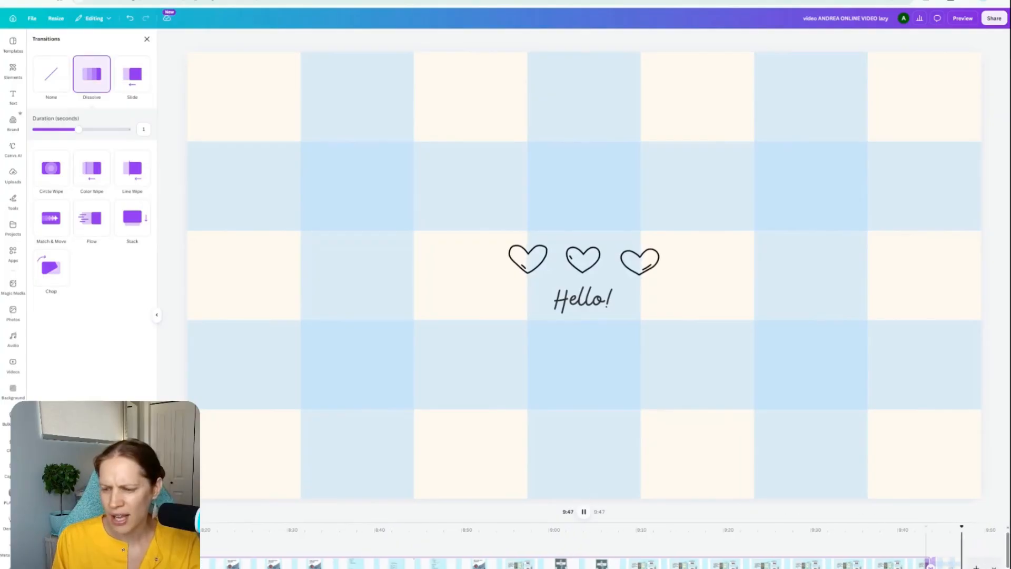
Step: Set the Dissolve transition's duration to 1.8 seconds and play the ending back from about 9:41
click(932, 529)
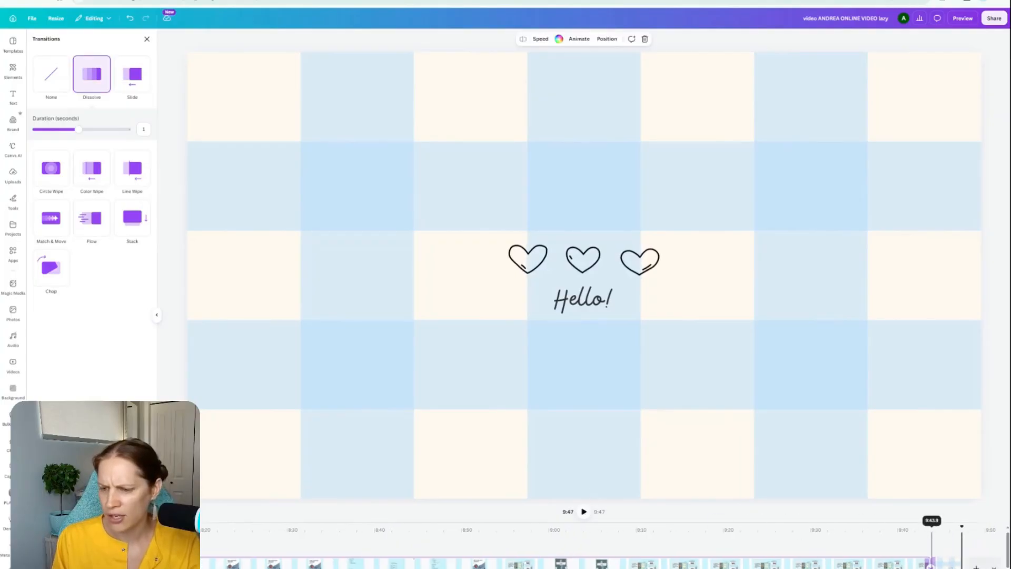
drag(78, 130, 120, 131)
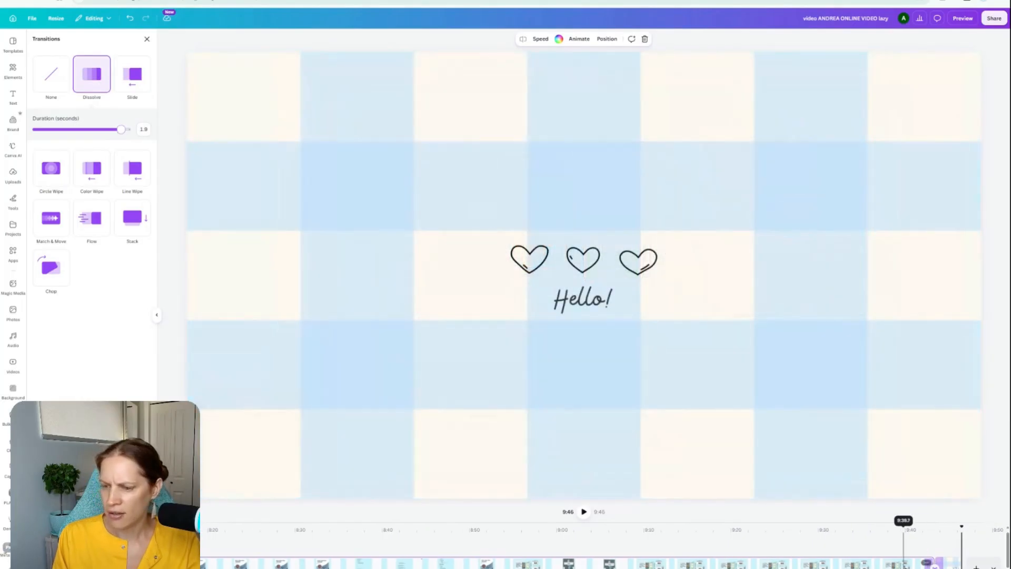
click(584, 511)
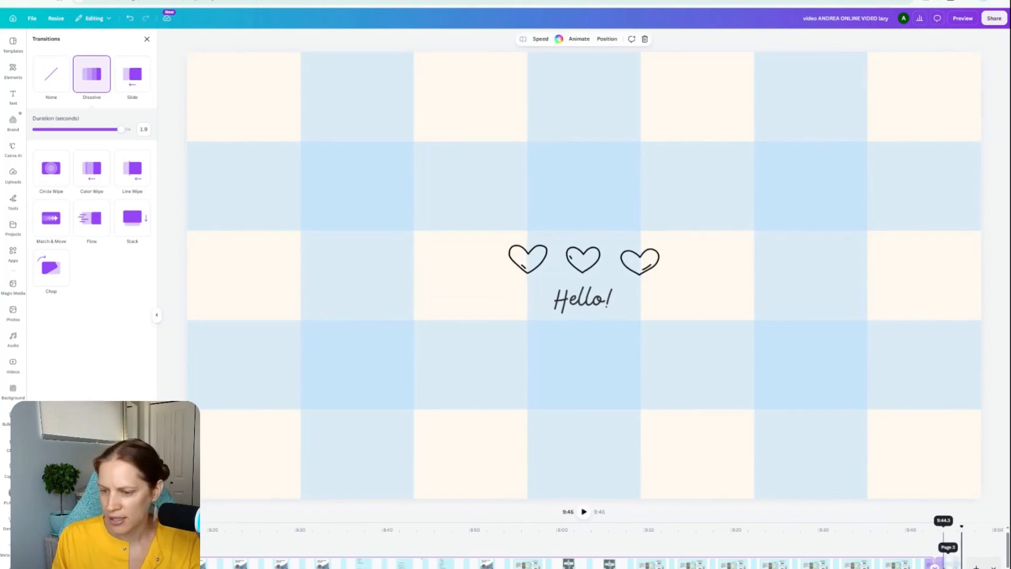
click(943, 564)
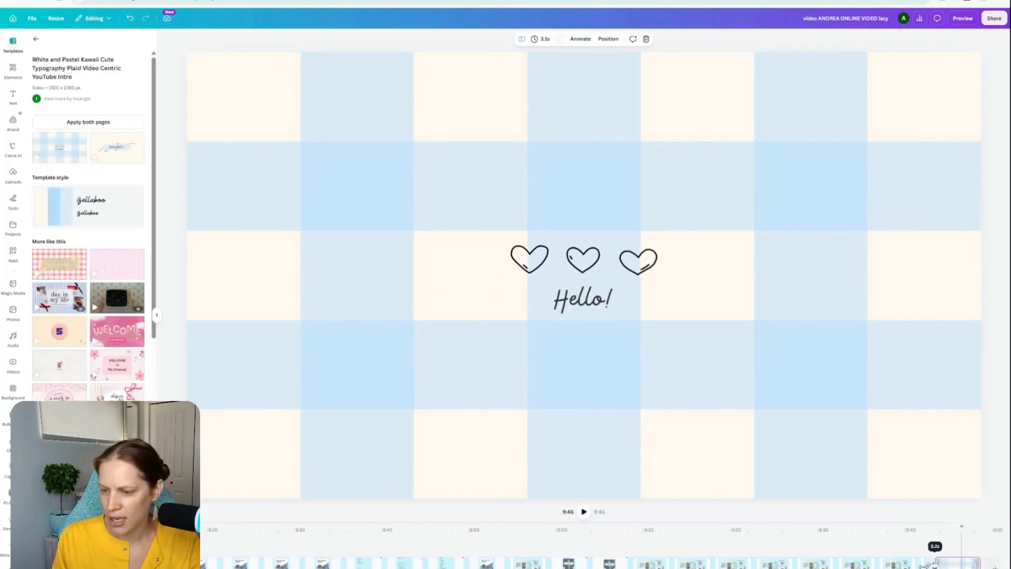
click(917, 529)
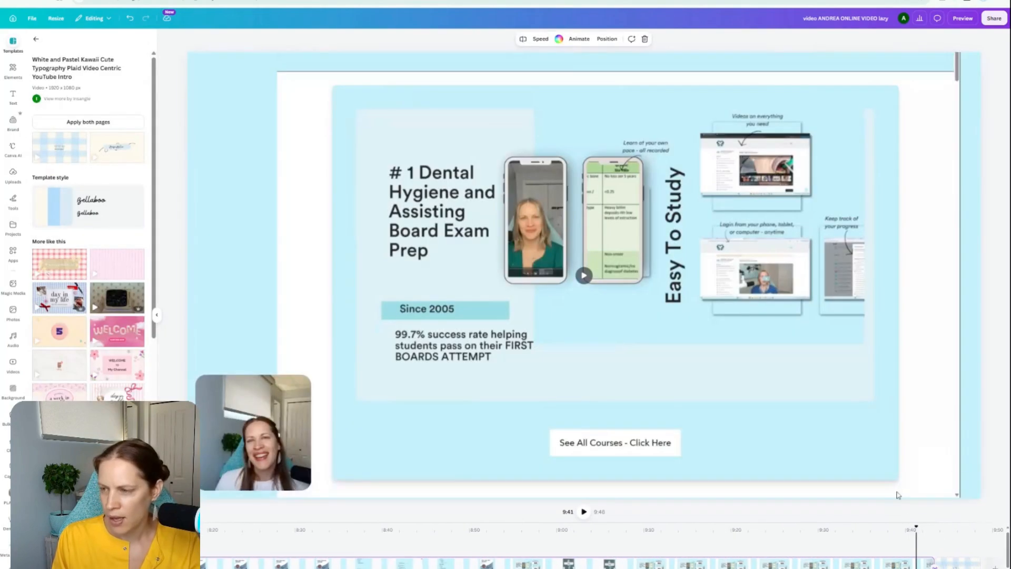
click(584, 512)
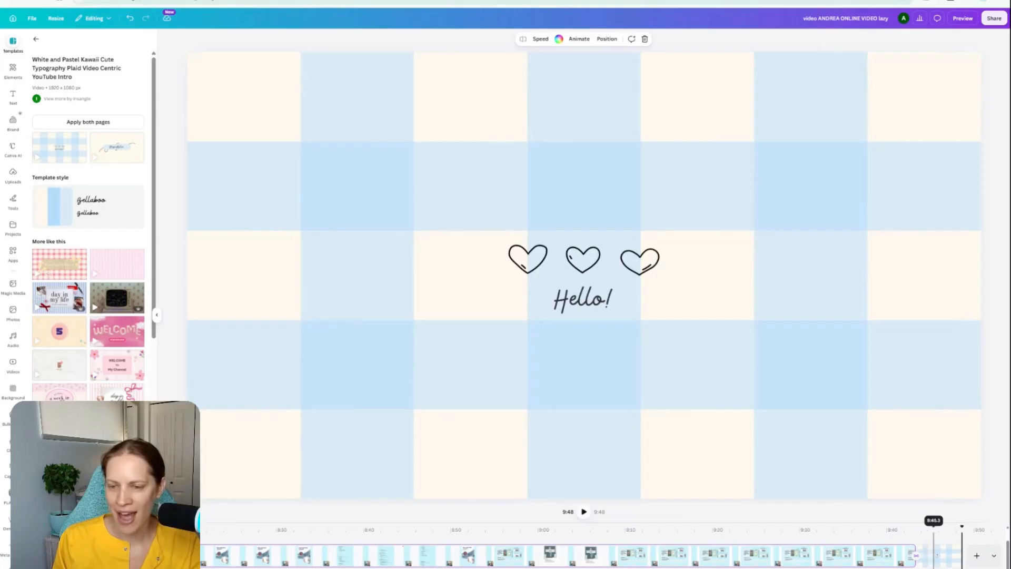
Step: Add the "Children Saying Wow" sound from the recently used audio at about 9:41 on the timeline
click(932, 553)
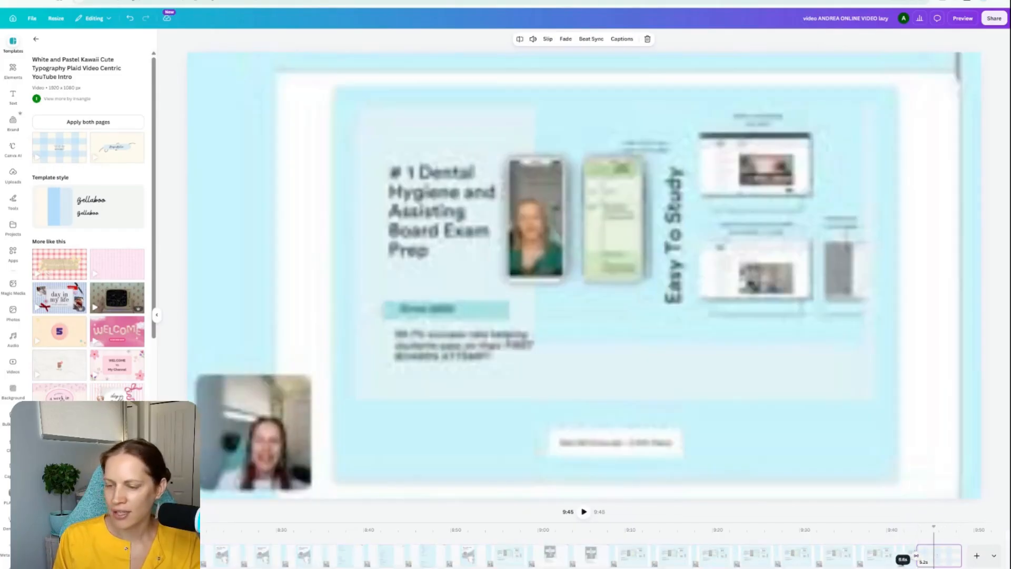
click(900, 556)
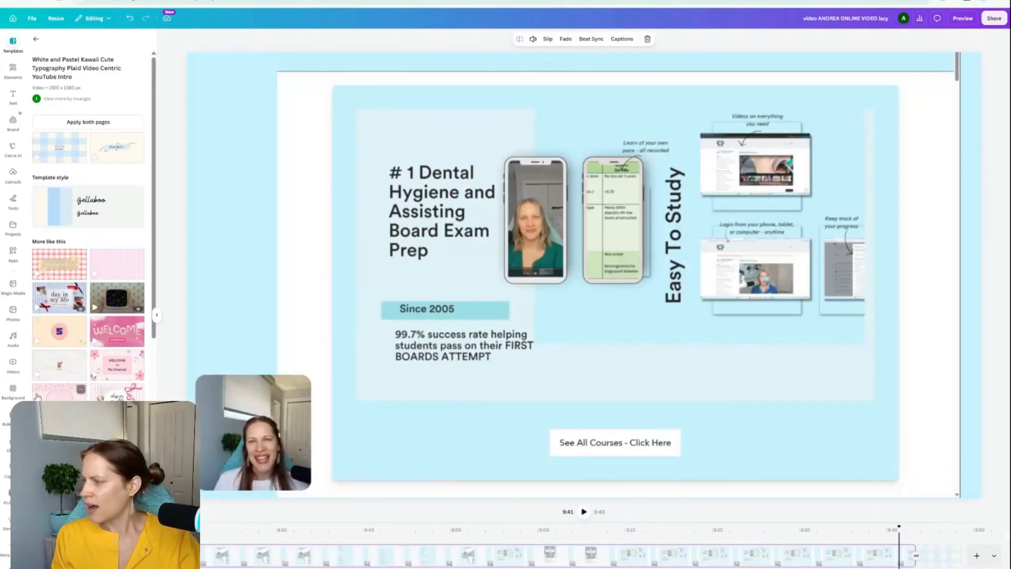
click(14, 340)
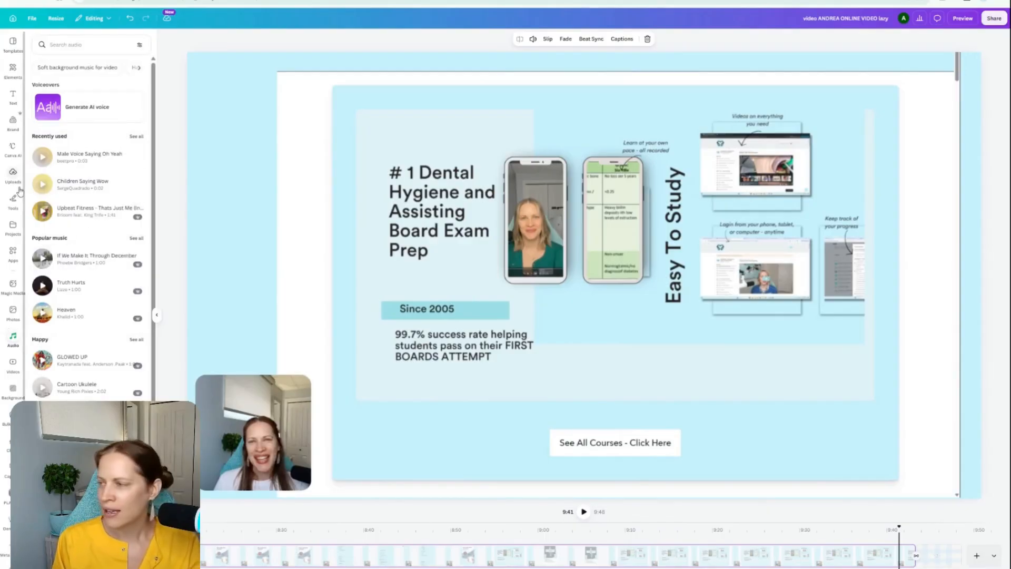
click(79, 189)
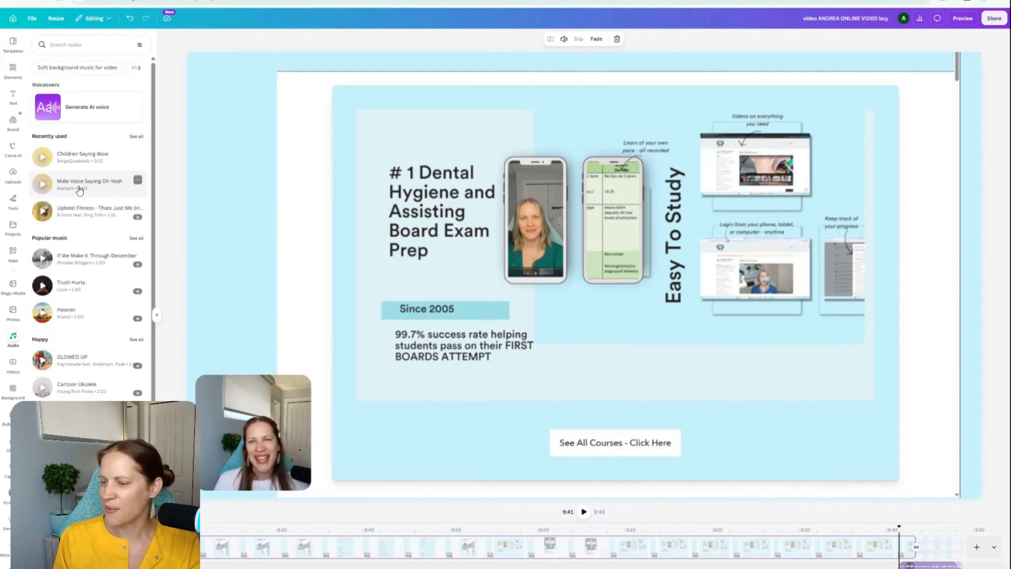
Step: Move the "Children Saying Wow" sound earlier on the timeline to about 9:29
right_click(840, 549)
click(903, 553)
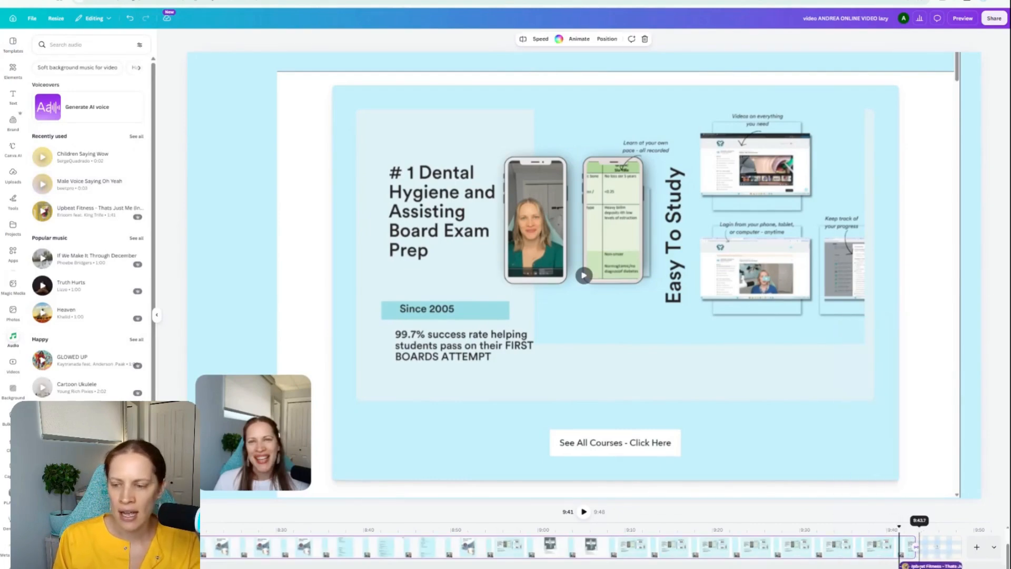
click(831, 564)
drag(831, 564, 795, 562)
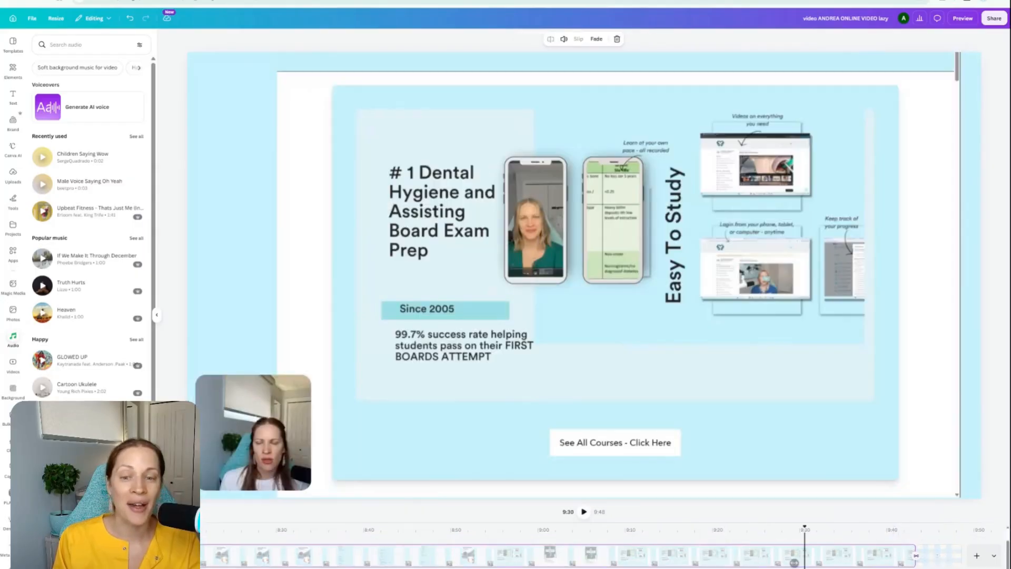
Step: Delete the "Children Saying Wow" sound and undo the recent edits until the pink closing page is restored
click(794, 563)
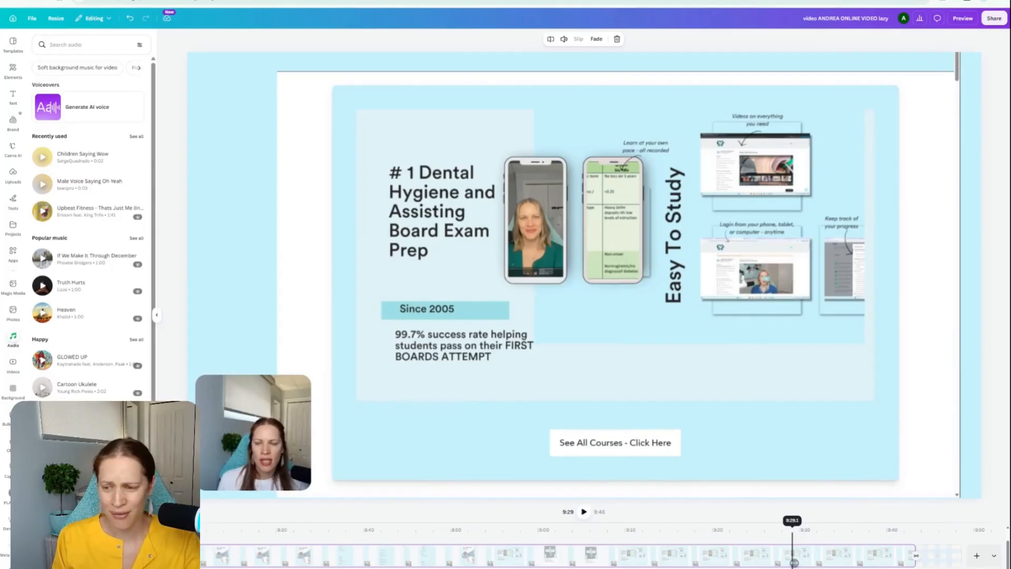
key(Delete)
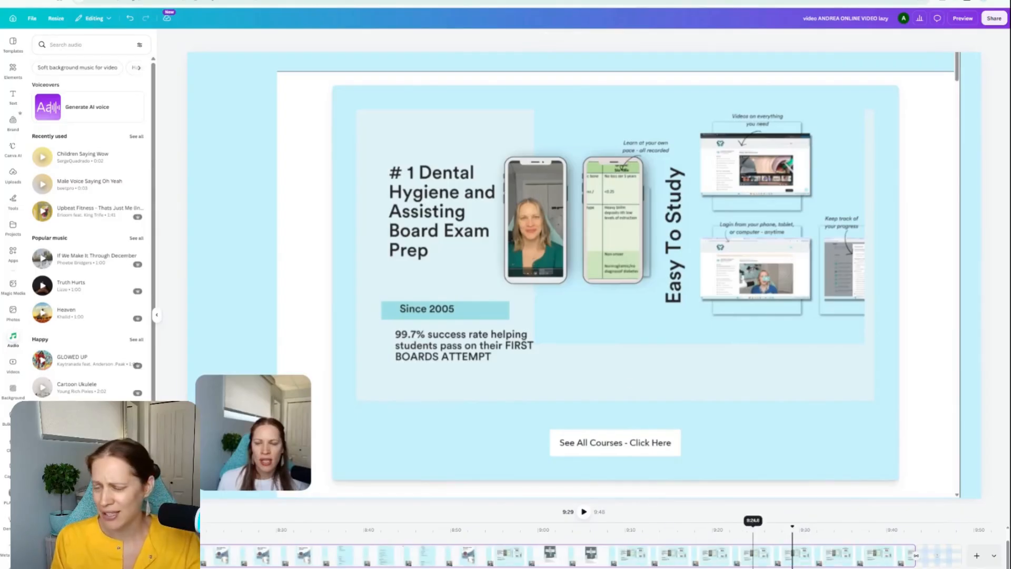
click(131, 22)
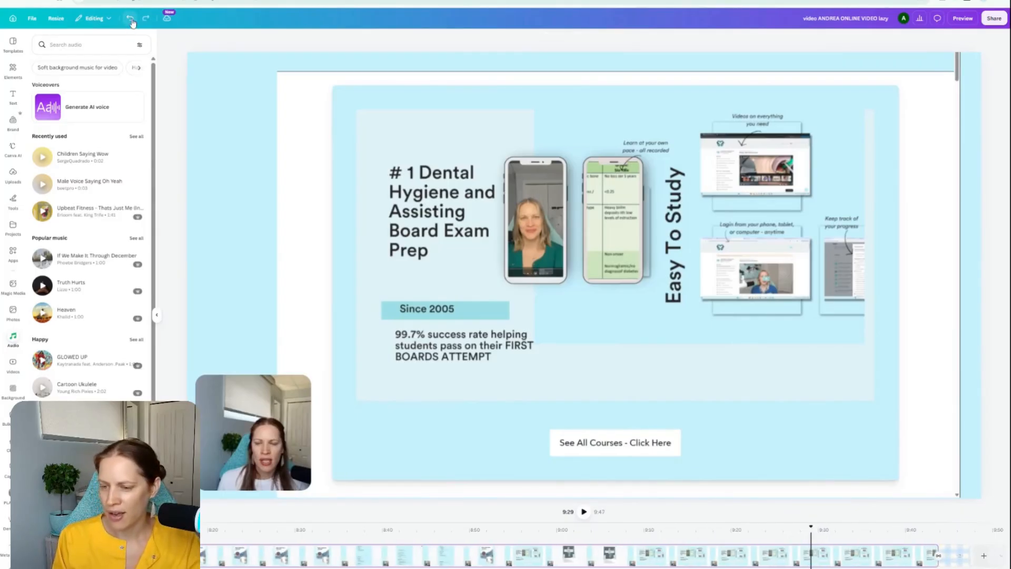
click(131, 22)
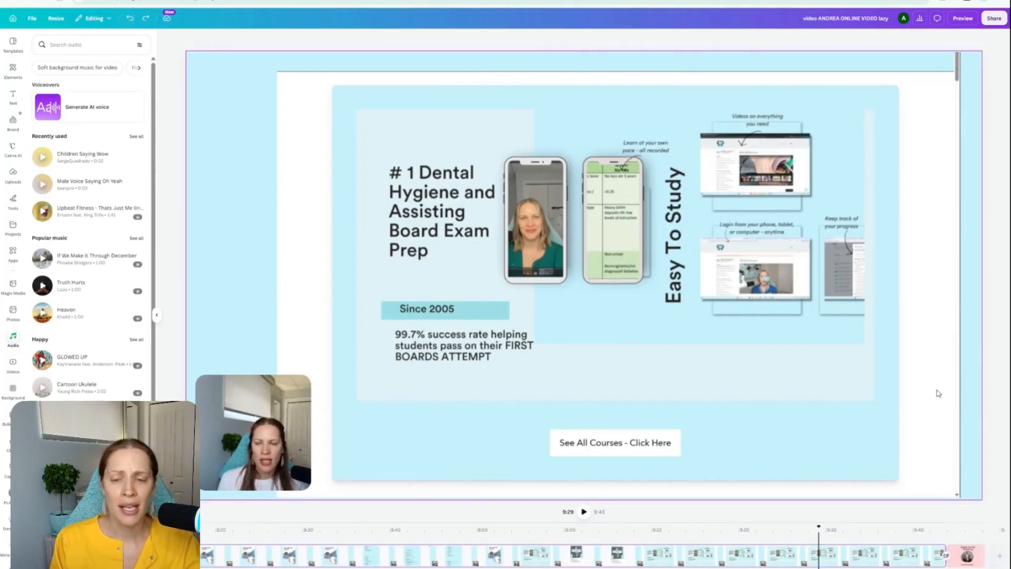
Step: Go to the opening clip at the start of the timeline and play it back
drag(890, 568, 205, 568)
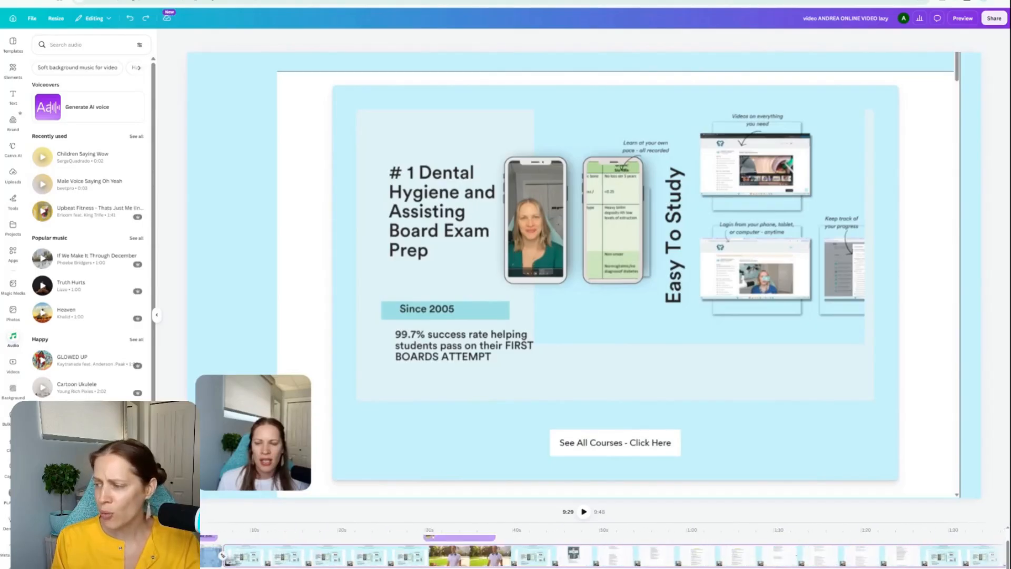
click(212, 556)
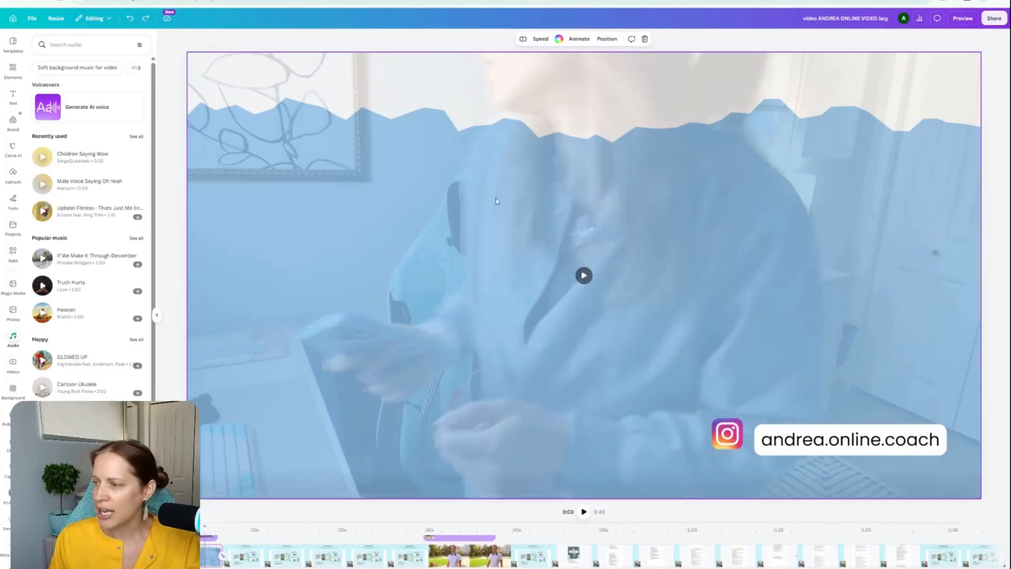
click(583, 275)
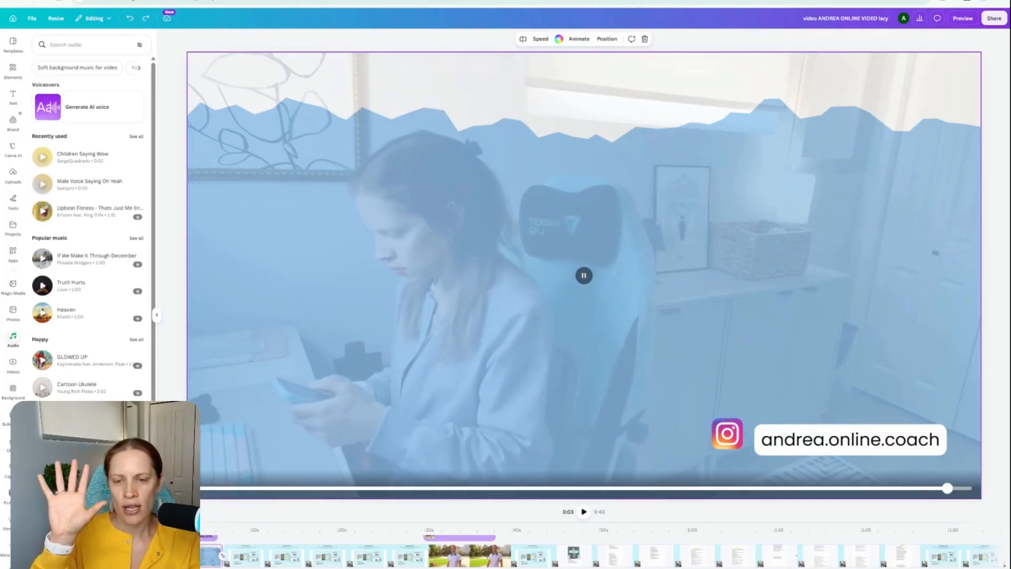
click(584, 280)
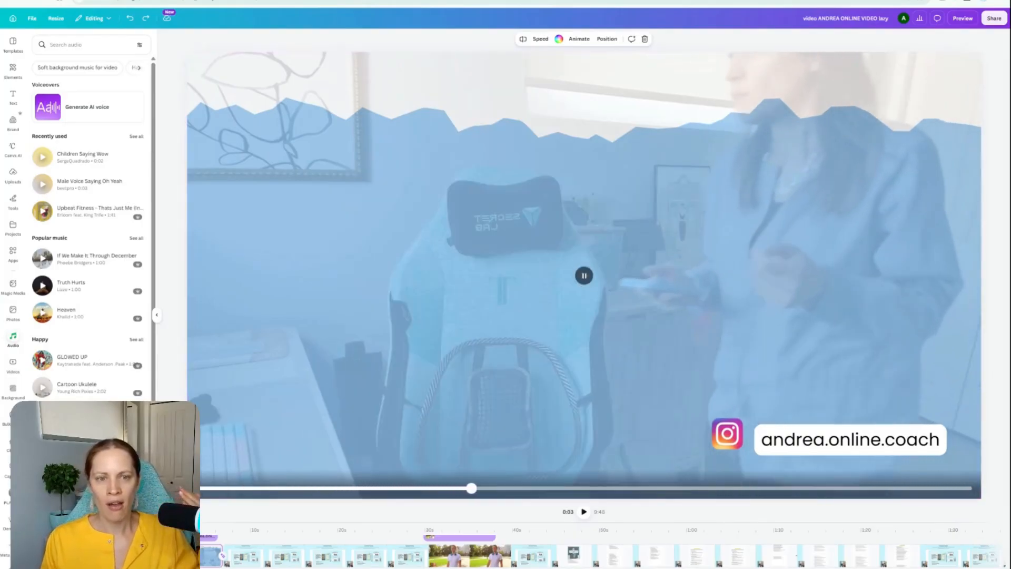
Step: Inspect the opening page's overlay video and its Instagram handle text, and hide the audio library to enlarge the canvas
click(368, 165)
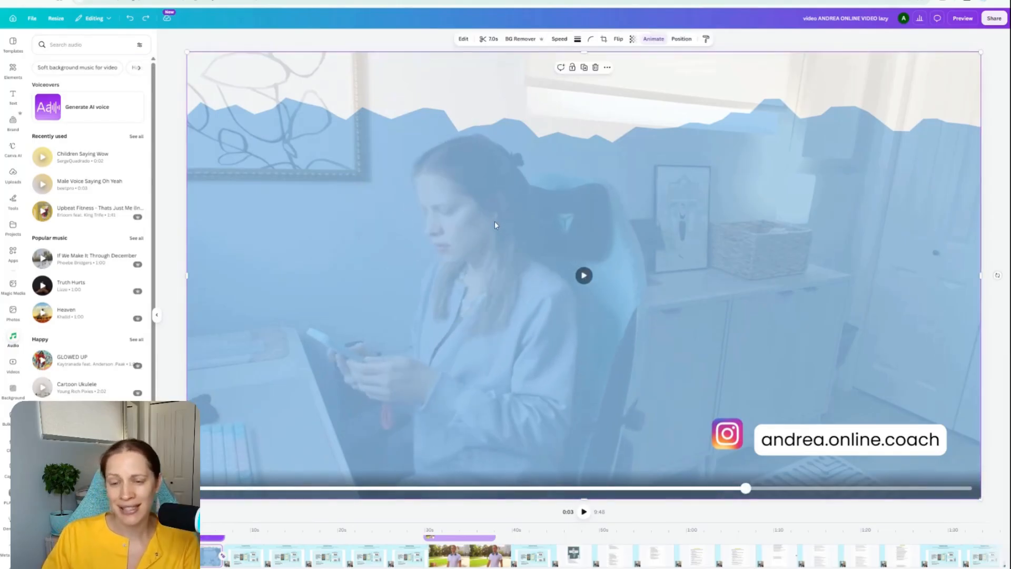
click(819, 449)
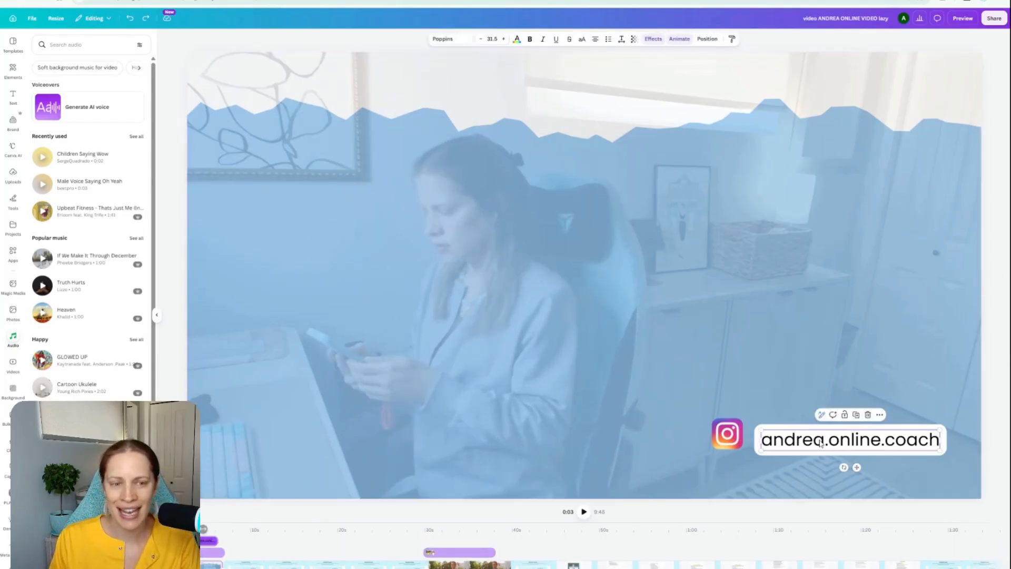
click(648, 355)
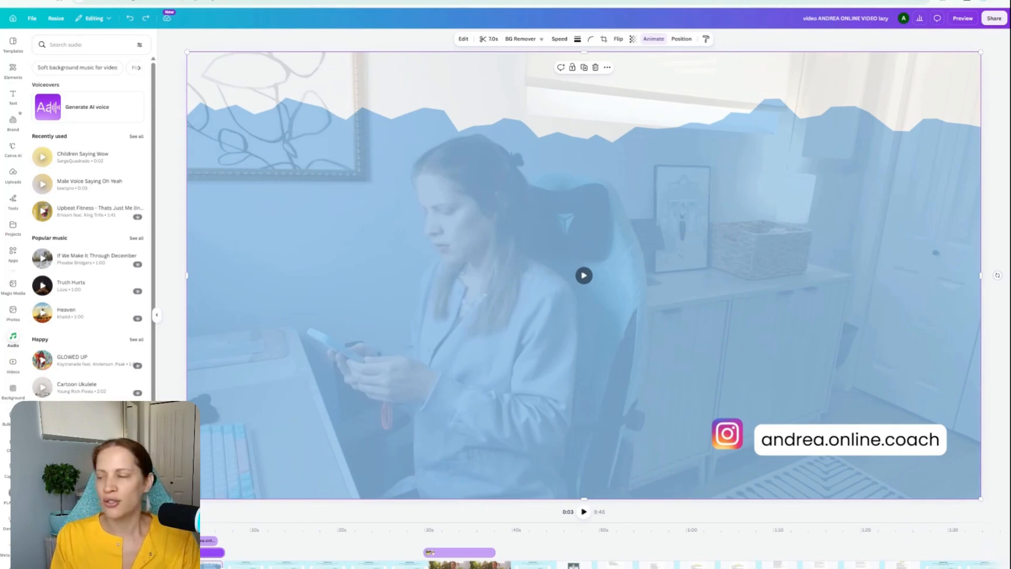
click(166, 319)
click(158, 316)
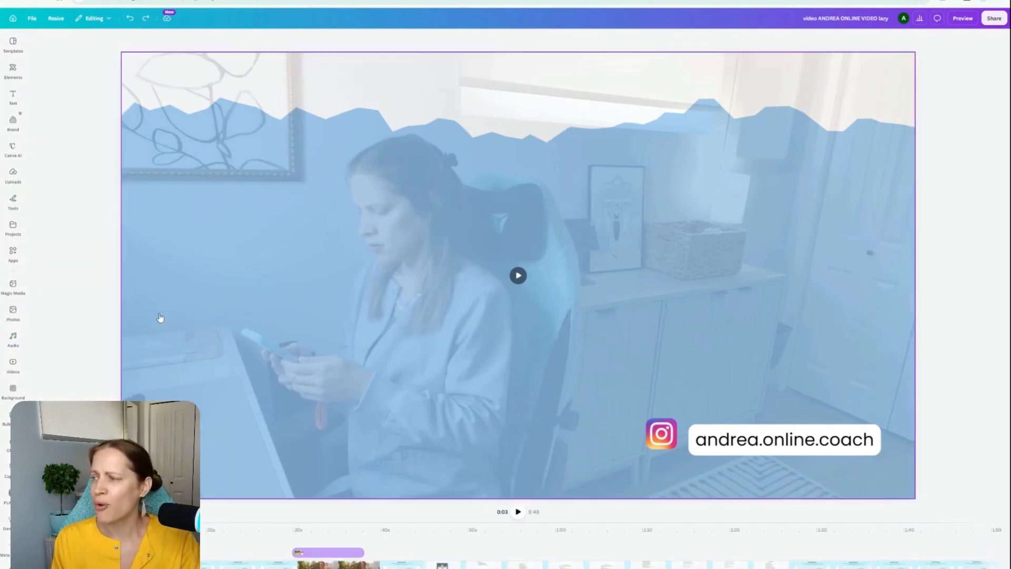